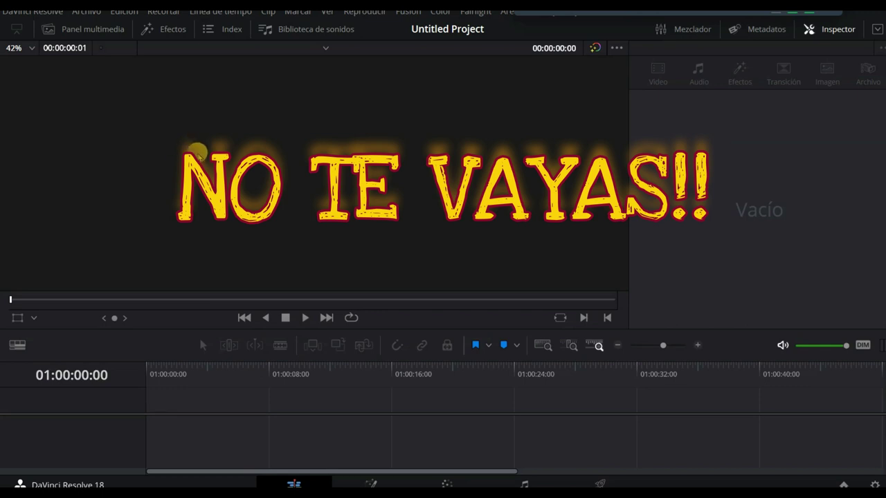
Create Timeline 1 from the media pool with one video track and one audio track
{"action": "left_click", "coordinate": [100, 29]}
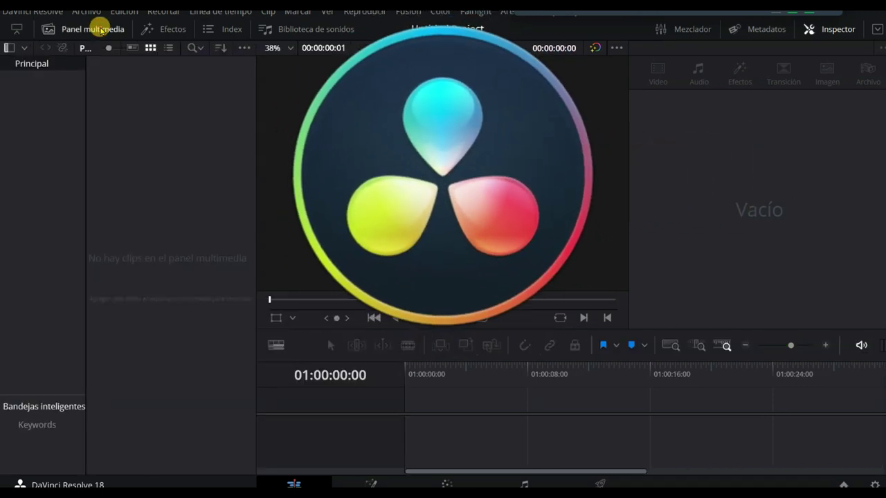
{"action": "right_click", "coordinate": [119, 137]}
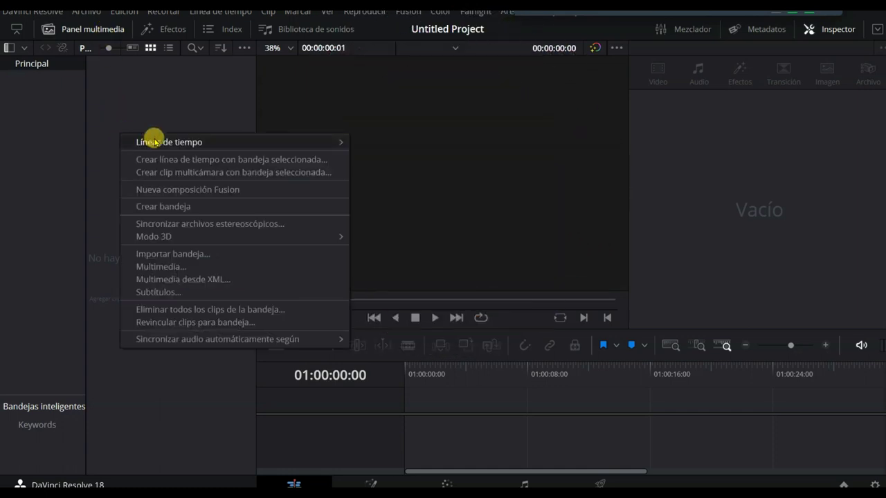
{"action": "mouse_move", "coordinate": [154, 142]}
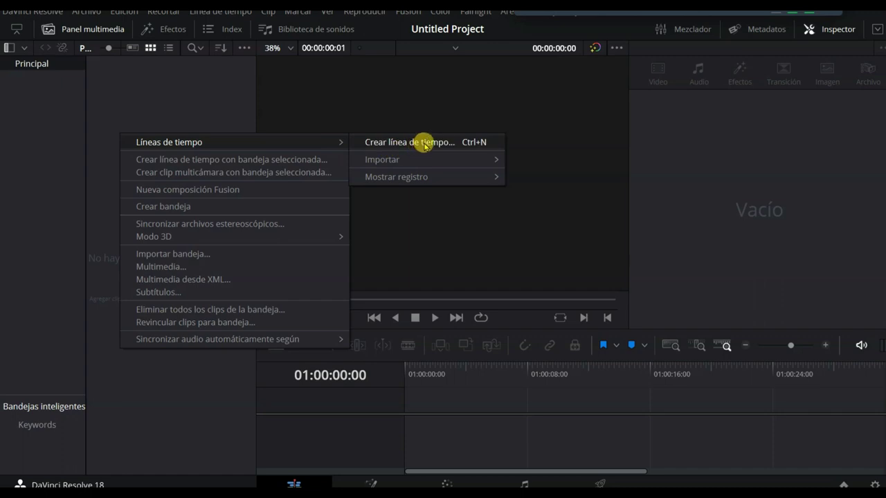
{"action": "left_click", "coordinate": [425, 145]}
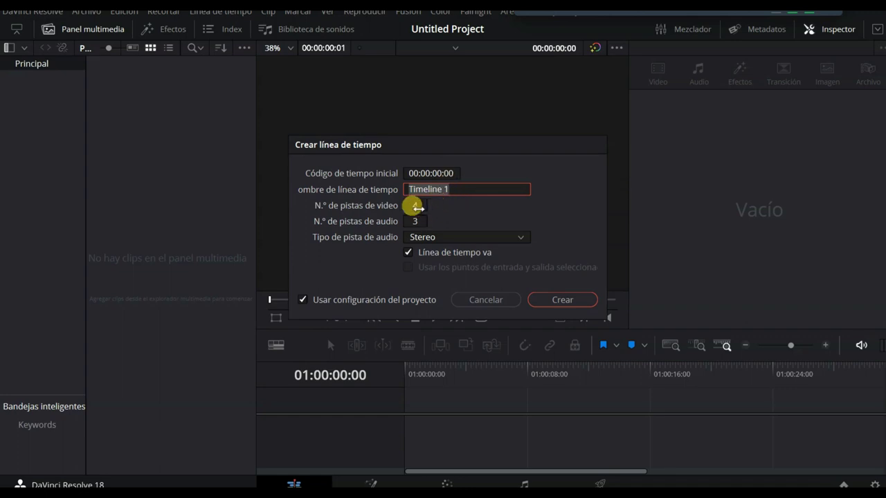
{"action": "left_click", "coordinate": [415, 205]}
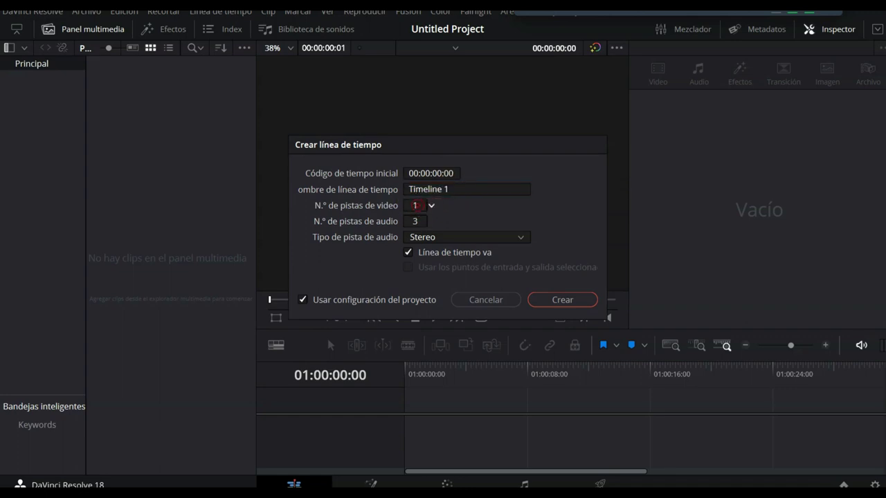
{"action": "left_click", "coordinate": [419, 222]}
{"action": "type", "text": "1"}
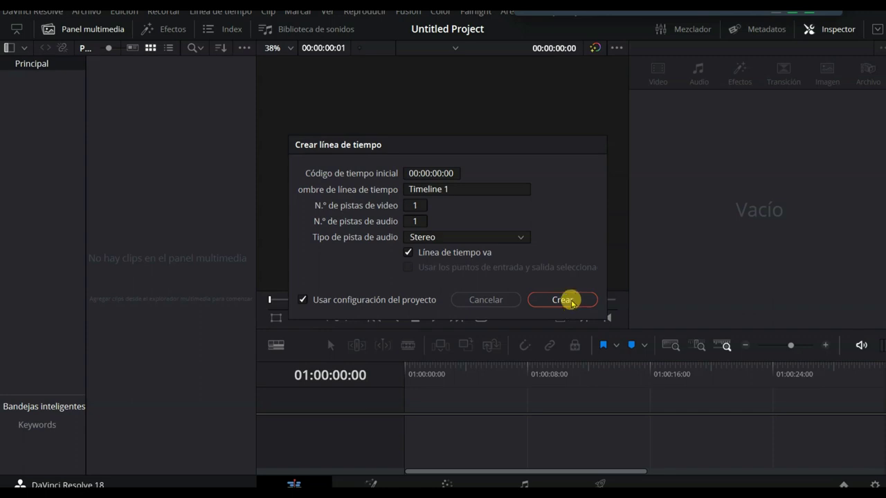
{"action": "left_click", "coordinate": [571, 302]}
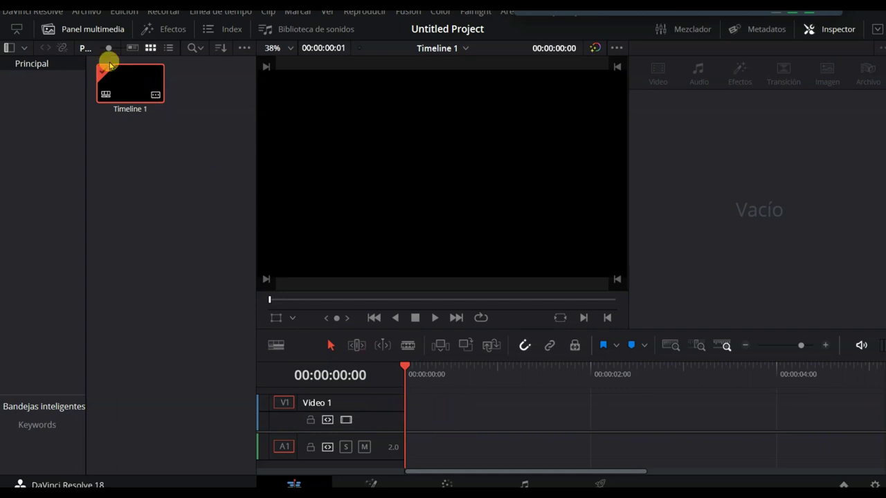
Hide the media pool and switch to the Fusion page with the effects library closed
{"action": "left_click", "coordinate": [88, 29]}
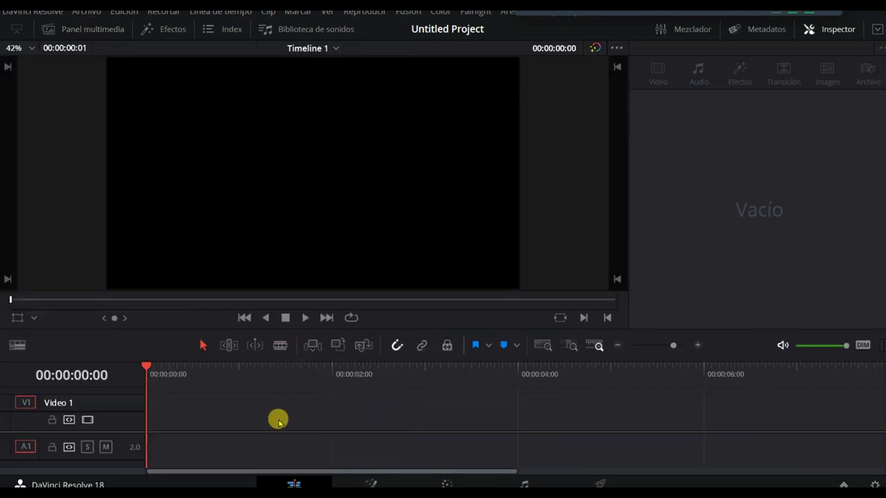
{"action": "left_click", "coordinate": [372, 479]}
{"action": "left_click", "coordinate": [168, 31]}
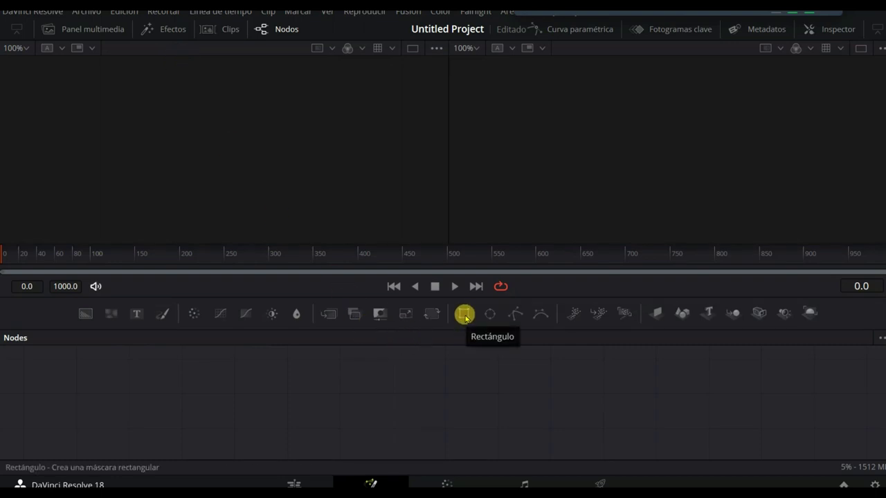
Add a Rectángulo mask node feeding MediaOut1 and move MediaOut1 to the right
{"action": "left_click", "coordinate": [465, 315]}
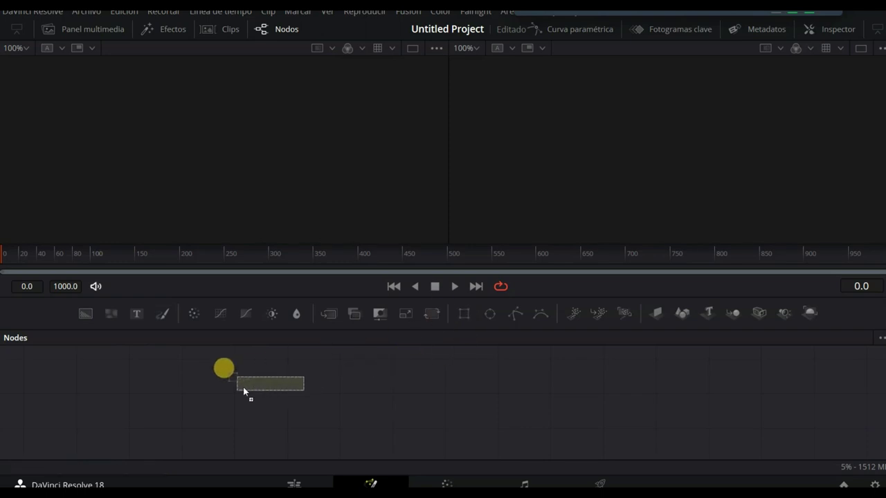
{"action": "left_click_drag", "start_coordinate": [465, 315], "coordinate": [201, 394]}
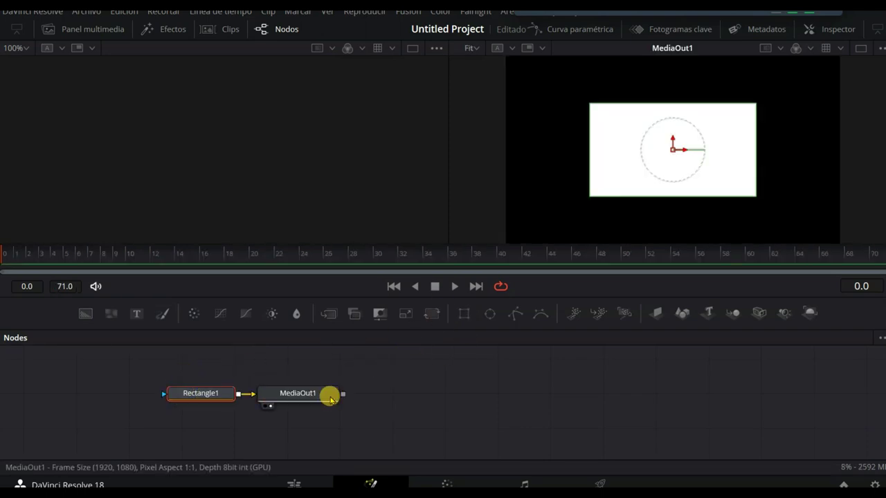
{"action": "mouse_move", "coordinate": [324, 398]}
{"action": "left_mouse_down"}
{"action": "mouse_move", "coordinate": [527, 395]}
{"action": "mouse_move", "coordinate": [512, 395]}
{"action": "left_mouse_up"}
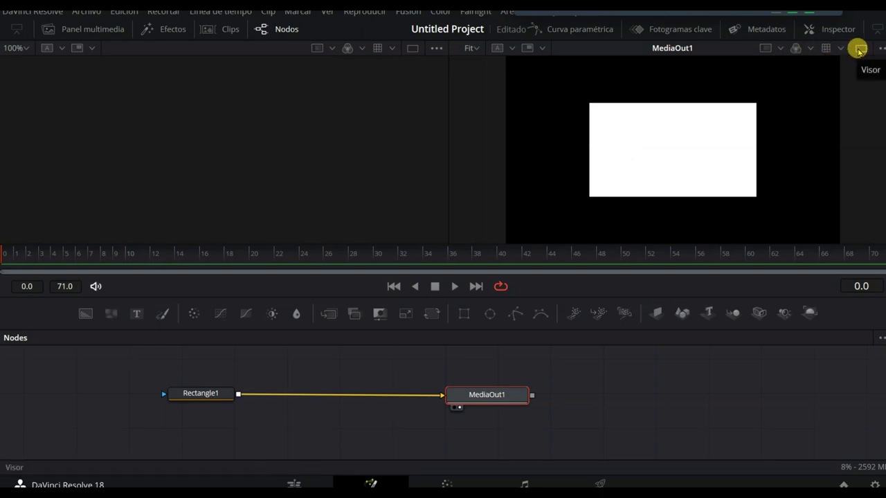
Use a single viewer and make Rectangle1 a hollow outline with border width 0.016
{"action": "left_click", "coordinate": [860, 51]}
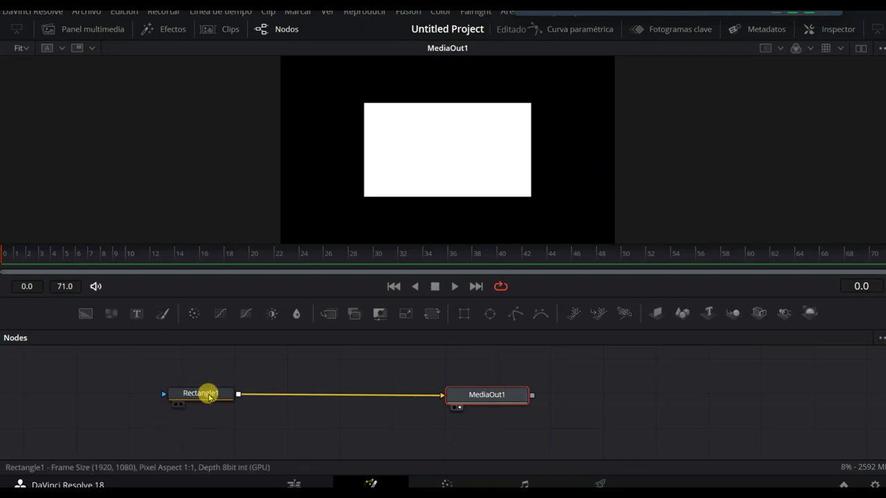
{"action": "left_click", "coordinate": [836, 29]}
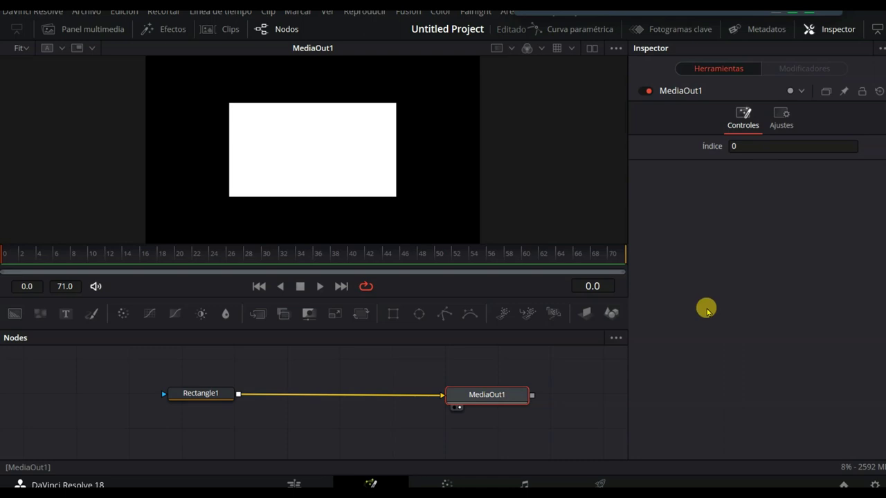
{"action": "left_click", "coordinate": [197, 393]}
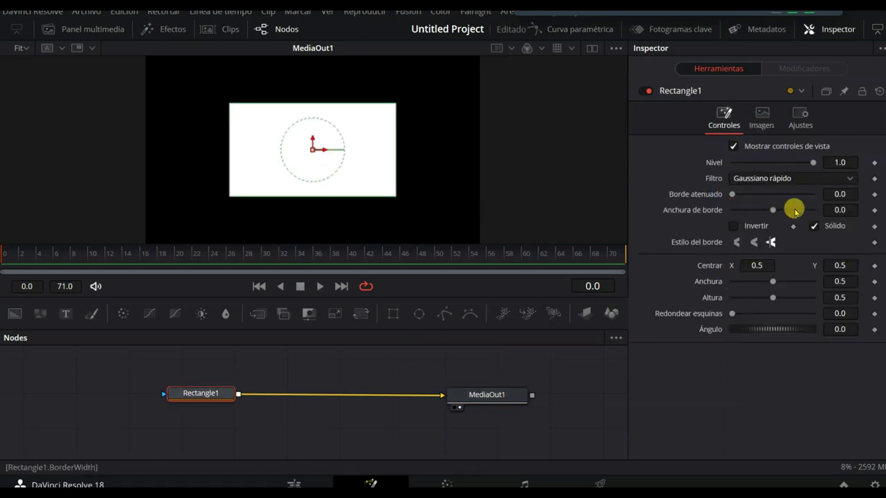
{"action": "left_click", "coordinate": [814, 227]}
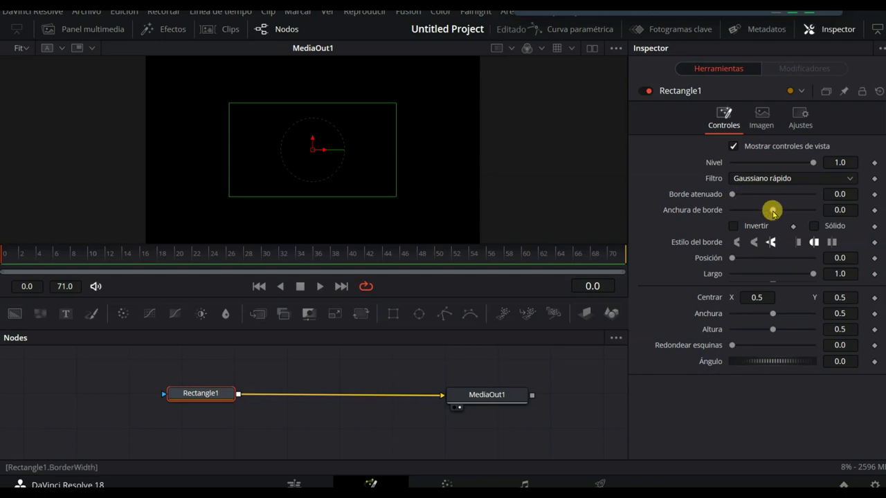
{"action": "left_click_drag", "start_coordinate": [773, 213], "coordinate": [775, 211]}
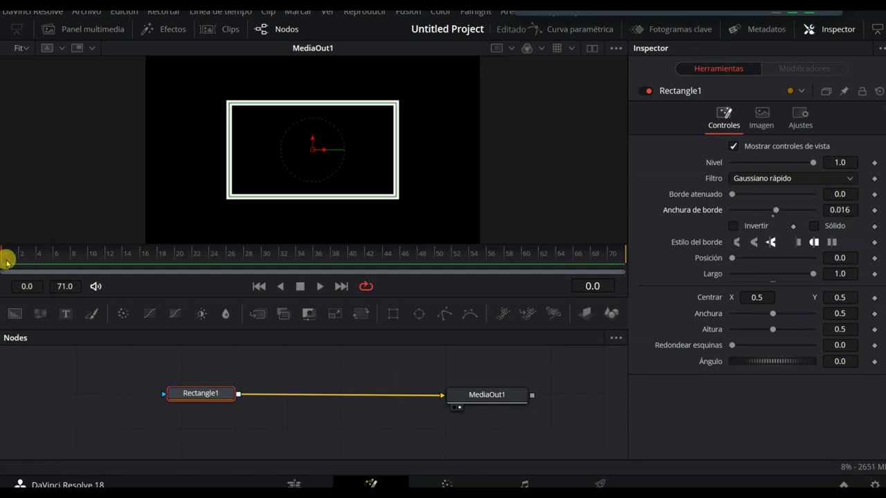
Keyframe the 0.016 border width at frame 2, keeping flat ends and write length 1.0
{"action": "left_click", "coordinate": [874, 212]}
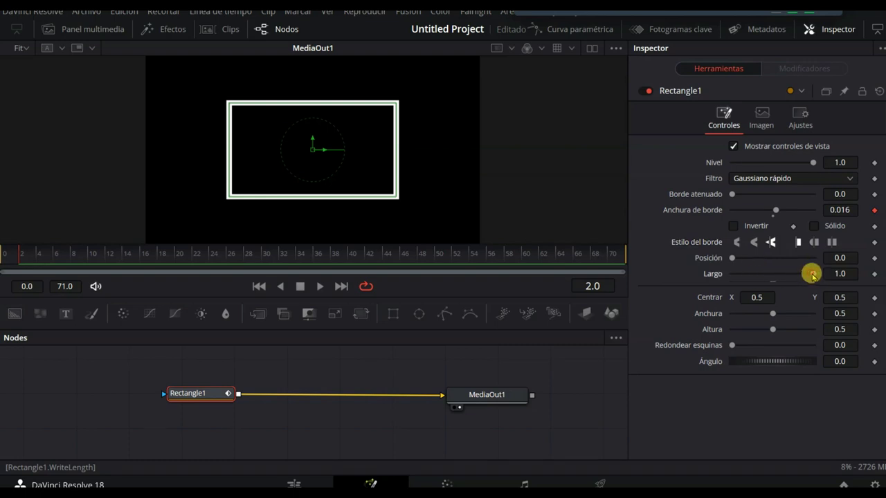
{"action": "left_click_drag", "start_coordinate": [812, 274], "coordinate": [784, 274]}
{"action": "left_click", "coordinate": [811, 243]}
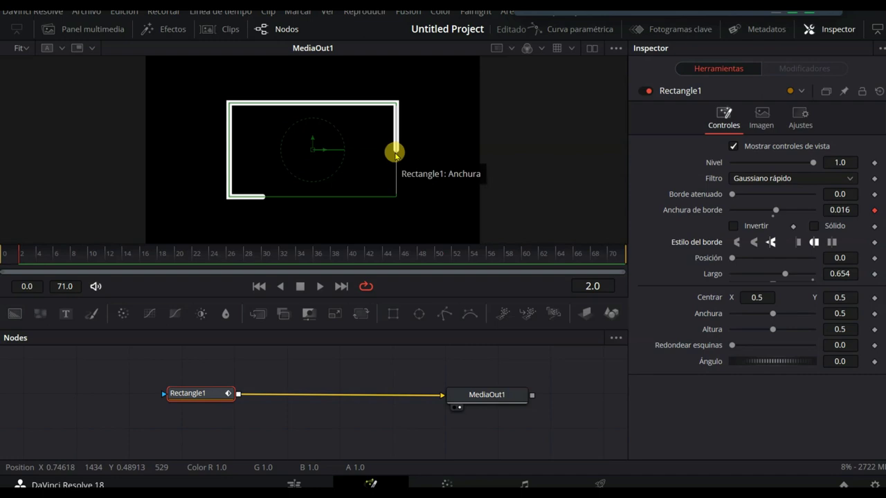
{"action": "left_click", "coordinate": [831, 243]}
{"action": "left_click", "coordinate": [798, 242]}
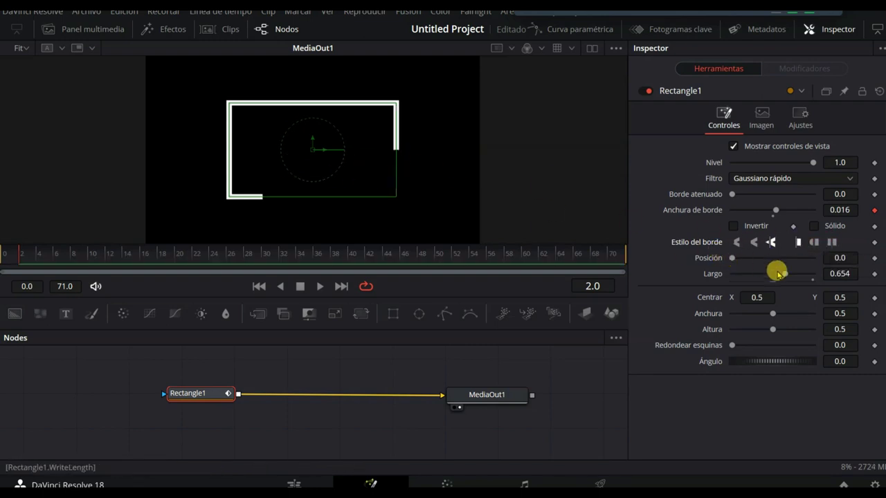
{"action": "left_click_drag", "start_coordinate": [784, 274], "coordinate": [817, 266]}
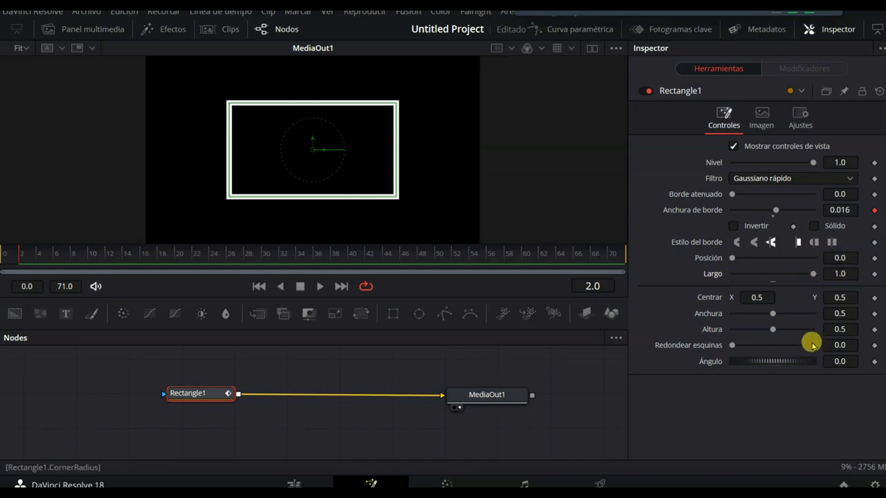
Round the corners fully and shrink the rectangle to a small ring, width 0.05, height 0.094
{"action": "left_click_drag", "start_coordinate": [732, 346], "coordinate": [854, 353]}
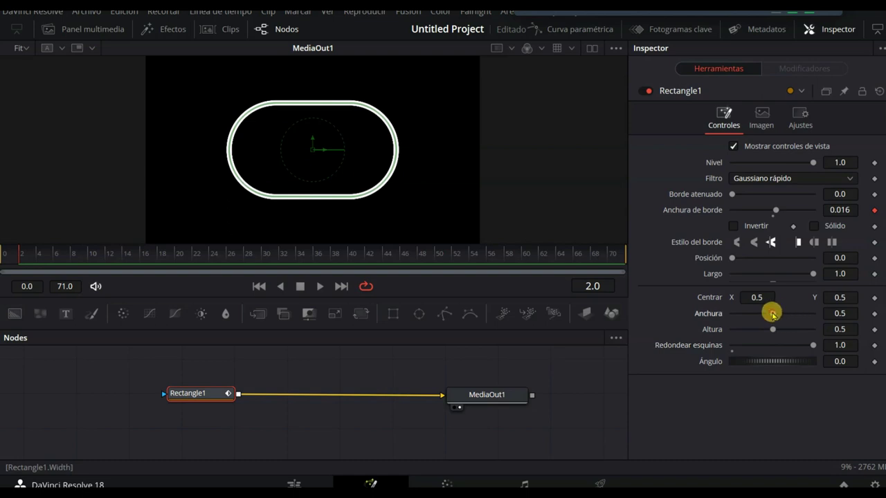
{"action": "mouse_move", "coordinate": [772, 314]}
{"action": "left_mouse_down"}
{"action": "mouse_move", "coordinate": [747, 314]}
{"action": "mouse_move", "coordinate": [742, 330]}
{"action": "mouse_move", "coordinate": [737, 314]}
{"action": "left_mouse_up"}
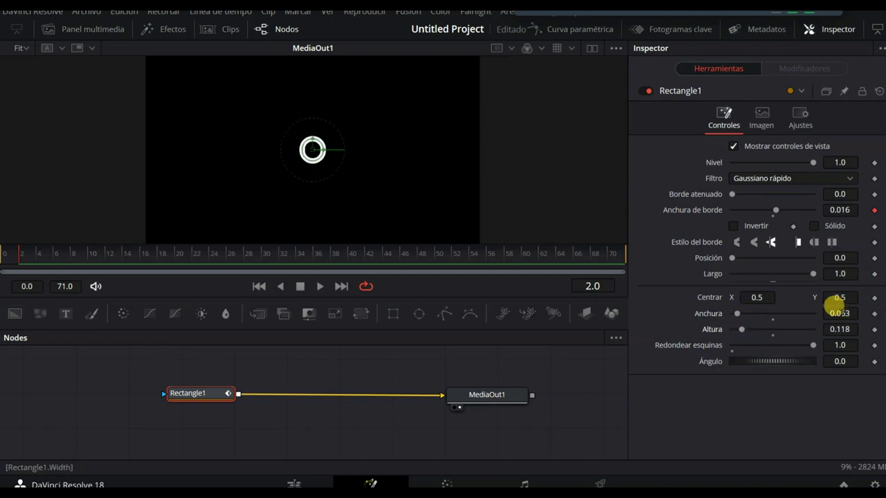
{"action": "left_click_drag", "start_coordinate": [835, 311], "coordinate": [831, 311]}
{"action": "left_click_drag", "start_coordinate": [744, 330], "coordinate": [739, 329]}
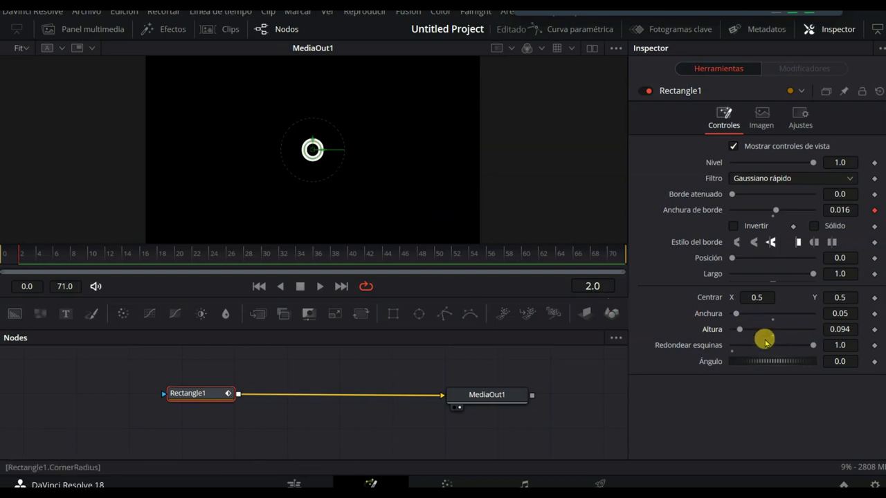
Thin the border to 0.0078 and keyframe the rectangle's width and height
{"action": "left_click_drag", "start_coordinate": [839, 210], "coordinate": [845, 210]}
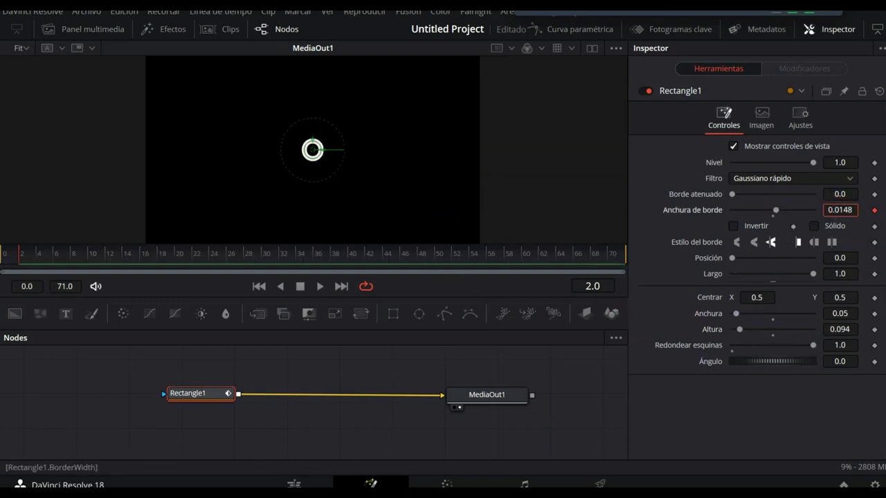
{"action": "left_click_drag", "start_coordinate": [840, 210], "coordinate": [842, 210]}
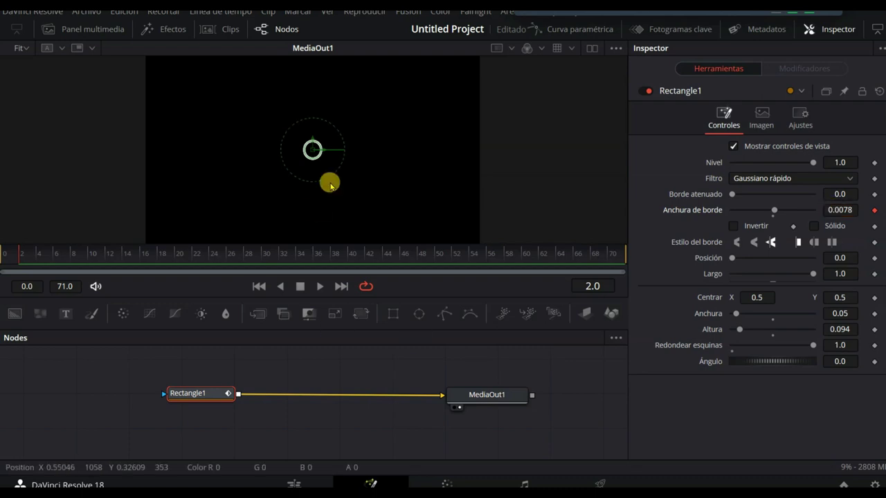
{"action": "left_click", "coordinate": [873, 314]}
{"action": "left_click", "coordinate": [874, 329]}
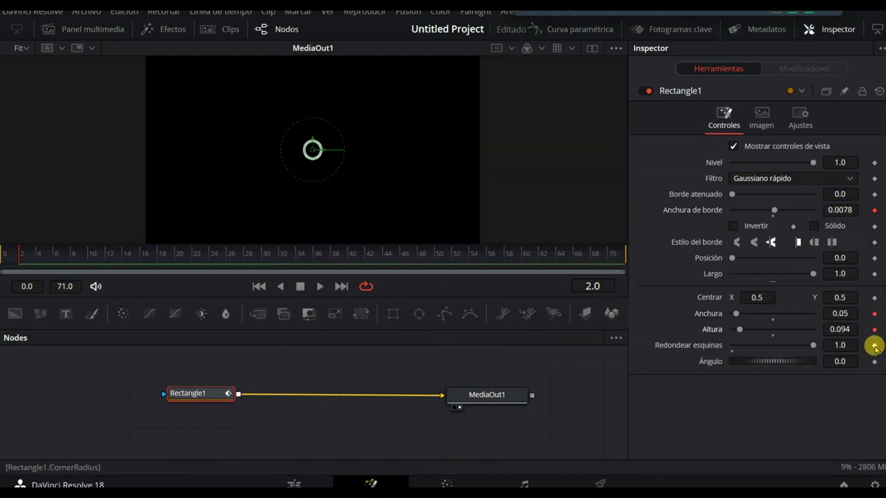
Keyframe the outline's Largo at 0 on frame 2 and 1.0 on frame 8
{"action": "left_click", "coordinate": [873, 274]}
{"action": "left_click_drag", "start_coordinate": [811, 274], "coordinate": [728, 275]}
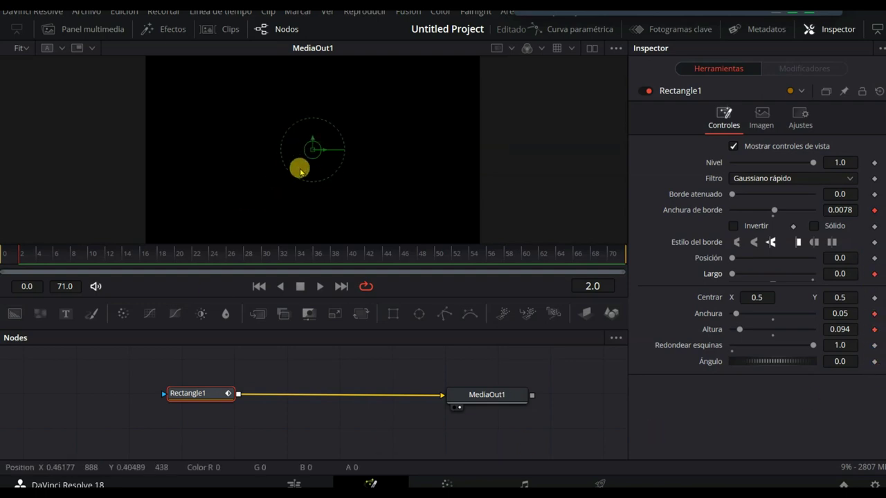
{"action": "left_click_drag", "start_coordinate": [21, 254], "coordinate": [75, 260]}
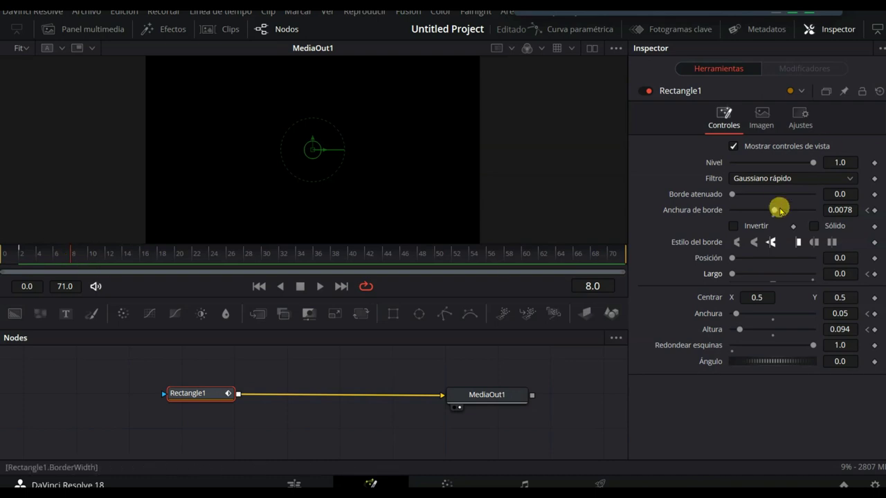
{"action": "left_click_drag", "start_coordinate": [732, 274], "coordinate": [838, 274]}
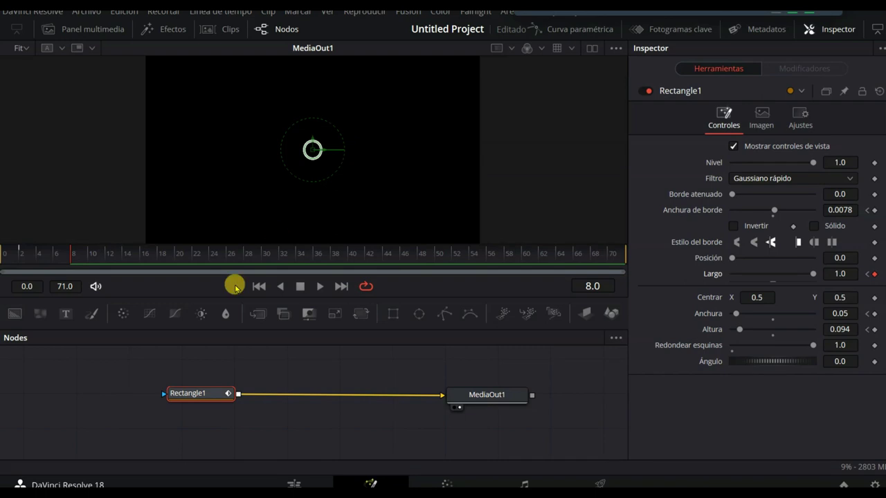
Widen the rectangle into a 0.48 × 0.205 pill later in the timeline, ending at frame 20
{"action": "left_click_drag", "start_coordinate": [74, 257], "coordinate": [119, 260]}
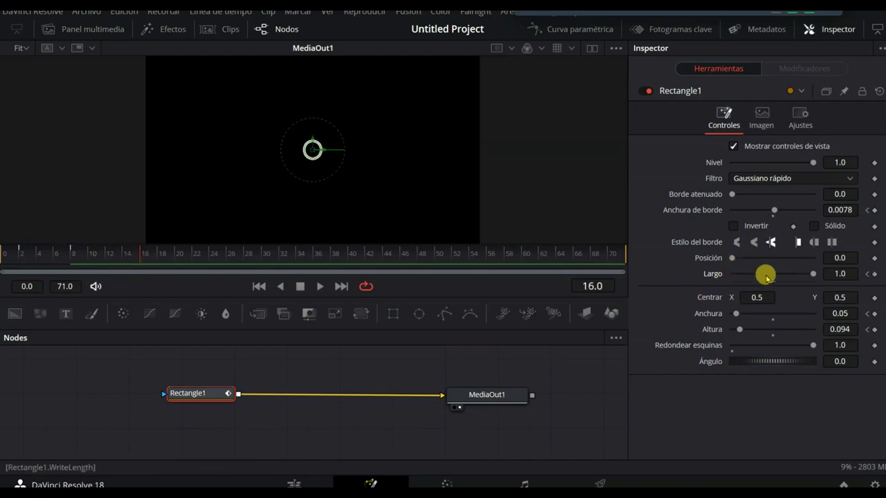
{"action": "mouse_move", "coordinate": [735, 314]}
{"action": "left_mouse_down"}
{"action": "mouse_move", "coordinate": [770, 314]}
{"action": "mouse_move", "coordinate": [748, 330]}
{"action": "left_mouse_up"}
{"action": "left_click", "coordinate": [151, 258]}
{"action": "left_click", "coordinate": [173, 258]}
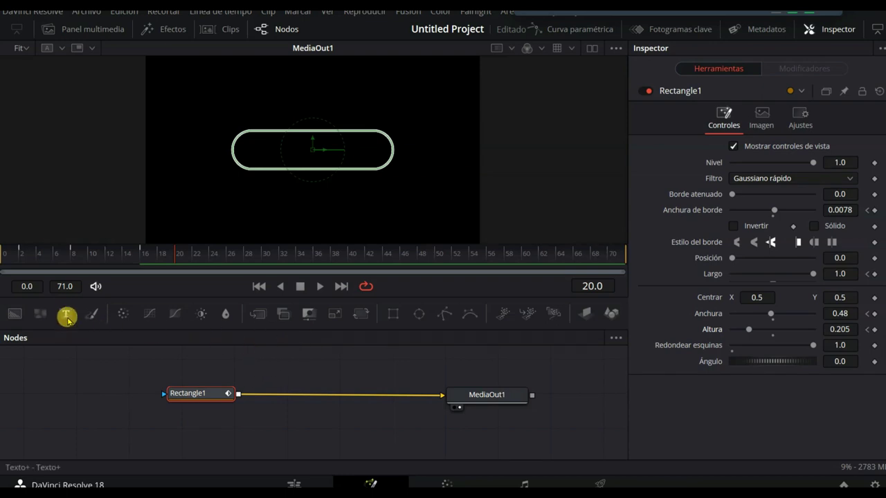
Add a Text+ node reading SUSCRIBETE and show it beside the output in dual viewers
{"action": "left_click_drag", "start_coordinate": [65, 315], "coordinate": [204, 369]}
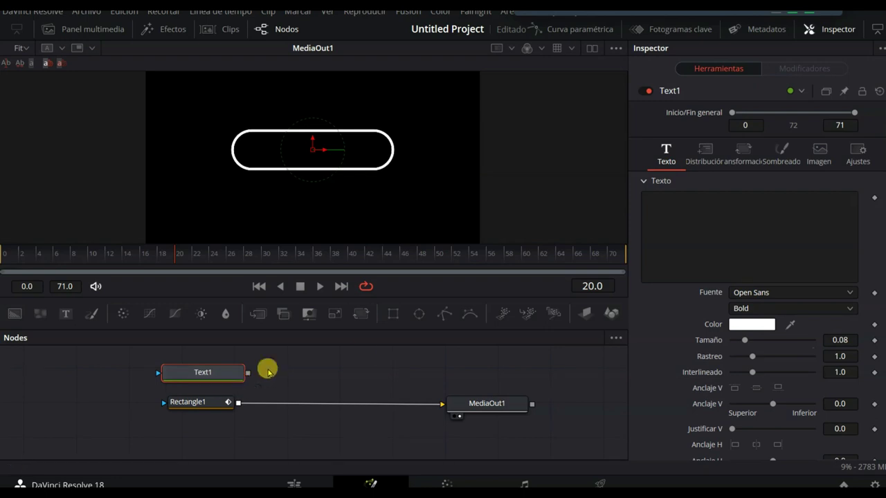
{"action": "left_click", "coordinate": [654, 203]}
{"action": "type", "text": "SUSCRIBETE"}
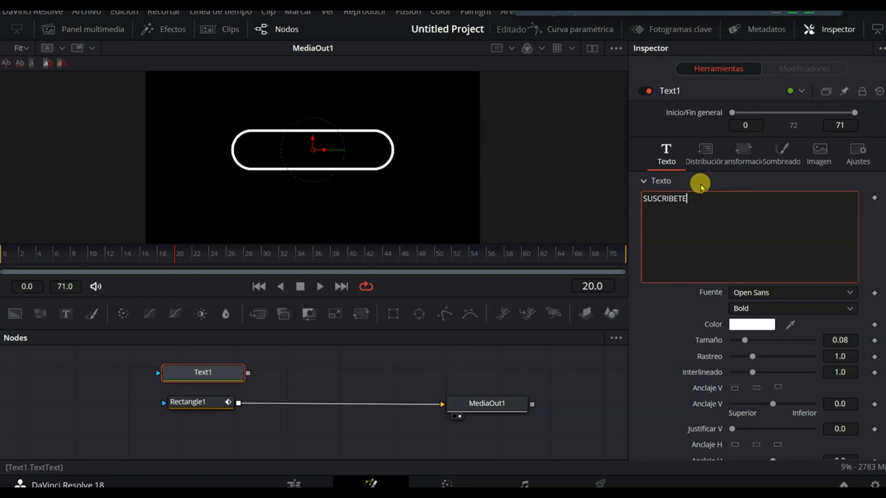
{"action": "left_click", "coordinate": [171, 386]}
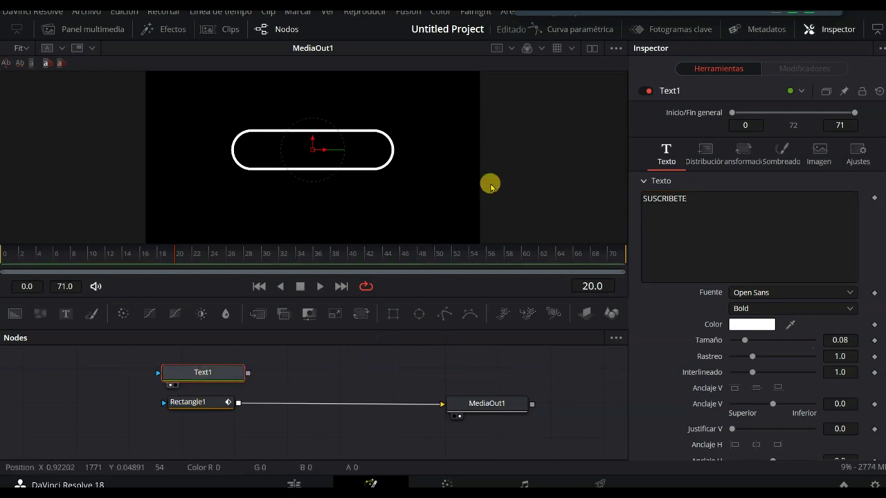
{"action": "left_click", "coordinate": [593, 52]}
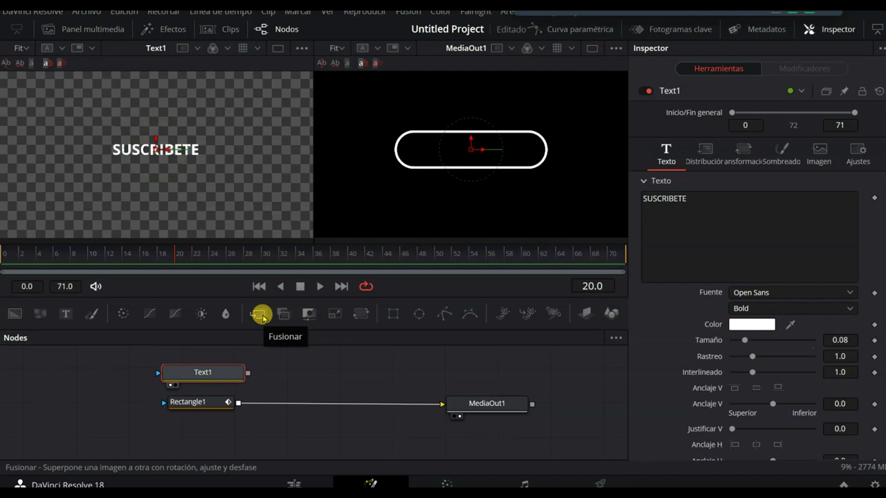
Insert a Merge node between Rectangle1 and MediaOut1 with Text1 as its foreground
{"action": "mouse_move", "coordinate": [262, 317]}
{"action": "left_mouse_down"}
{"action": "mouse_move", "coordinate": [324, 374]}
{"action": "mouse_move", "coordinate": [335, 404]}
{"action": "left_mouse_up"}
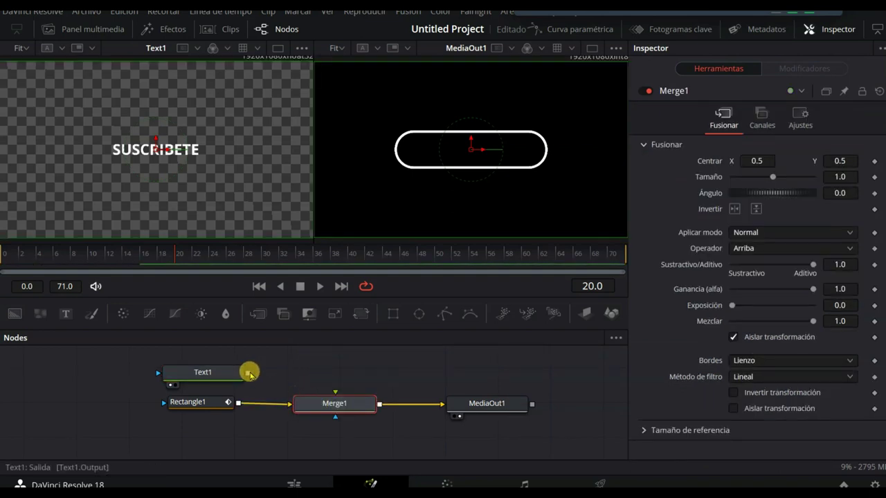
{"action": "left_click_drag", "start_coordinate": [247, 375], "coordinate": [336, 396]}
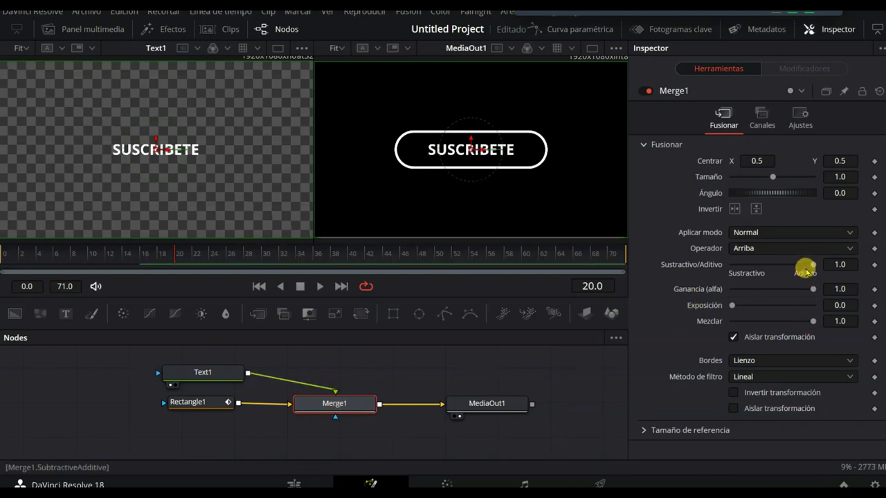
{"action": "left_click", "coordinate": [198, 374]}
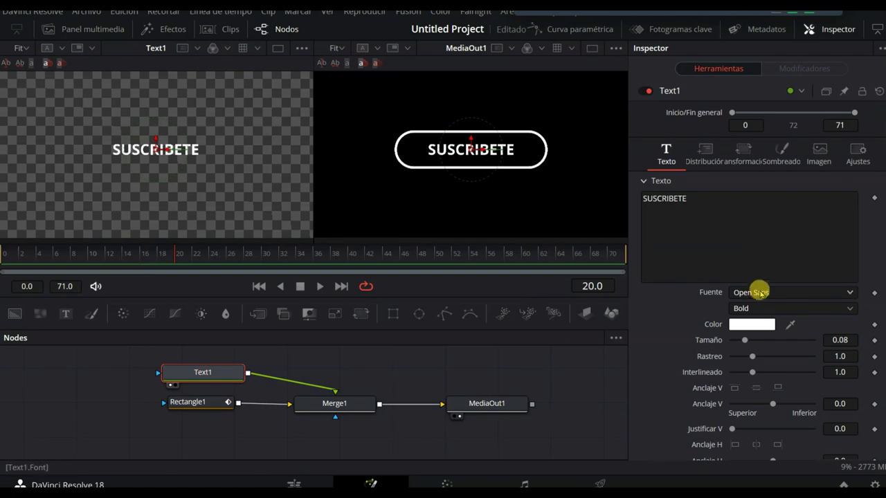
Change the SUSCRIBETE font to Montserrat and raise its size to 0.0827
{"action": "left_click", "coordinate": [849, 293]}
{"action": "scroll", "coordinate": [770, 208], "scroll_direction": "down", "scroll_amount": 2}
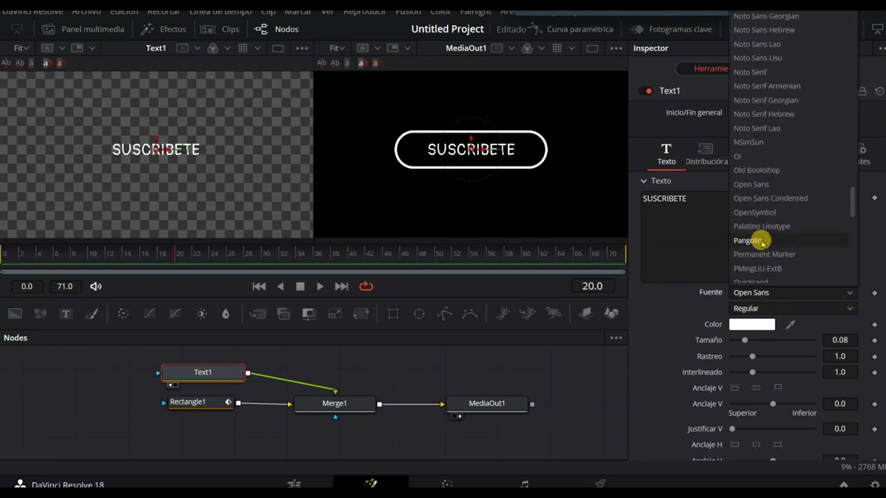
{"action": "scroll", "coordinate": [769, 74], "scroll_direction": "up", "scroll_amount": 5}
{"action": "scroll", "coordinate": [769, 71], "scroll_direction": "down", "scroll_amount": 2}
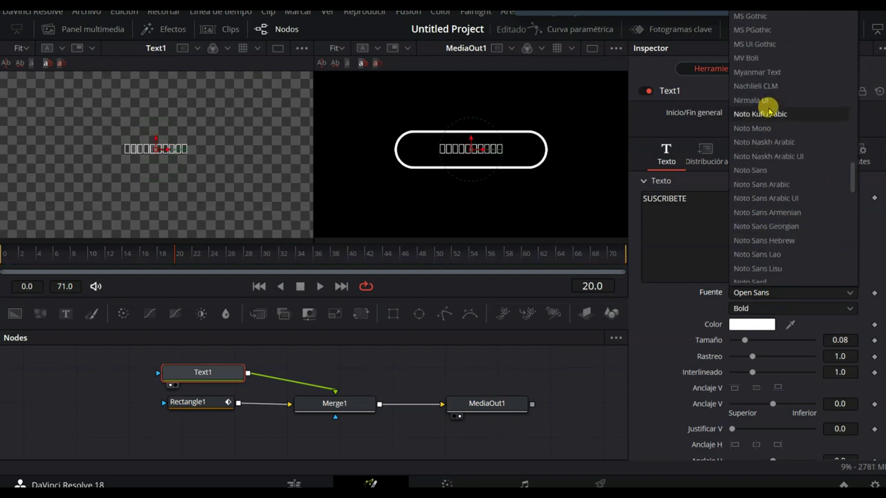
{"action": "scroll", "coordinate": [766, 143], "scroll_direction": "up", "scroll_amount": 5}
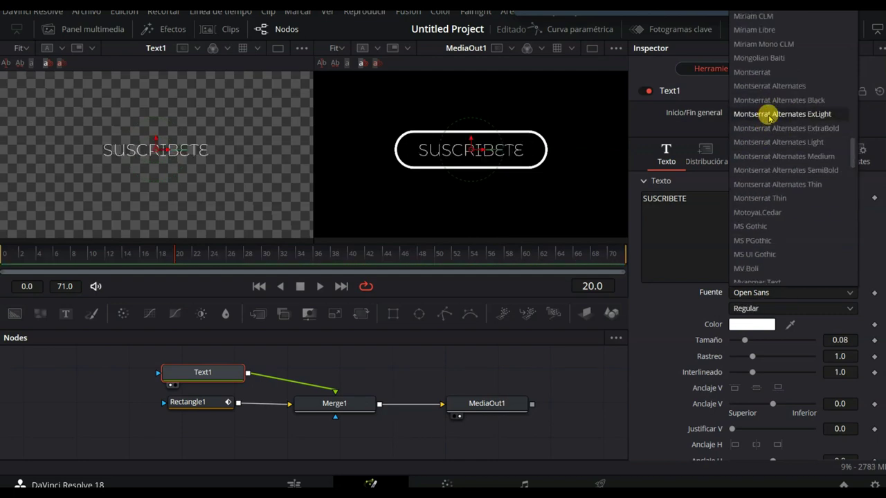
{"action": "left_click", "coordinate": [758, 72]}
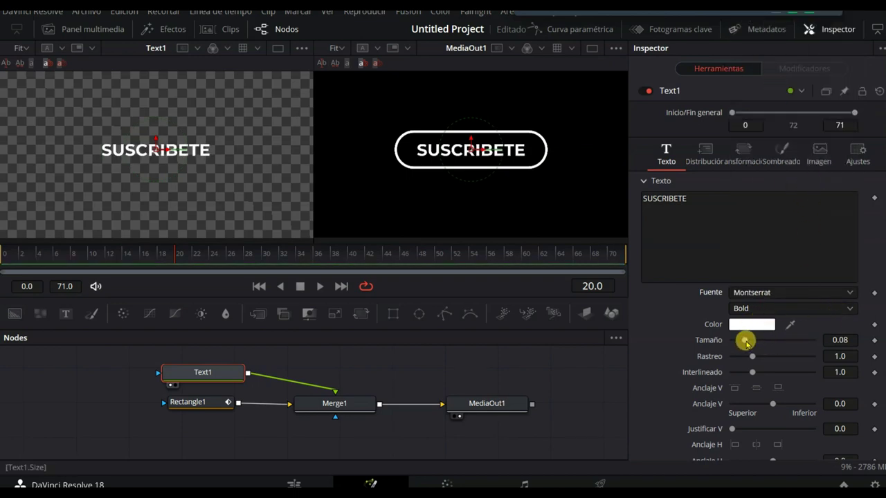
{"action": "left_click_drag", "start_coordinate": [746, 339], "coordinate": [746, 341]}
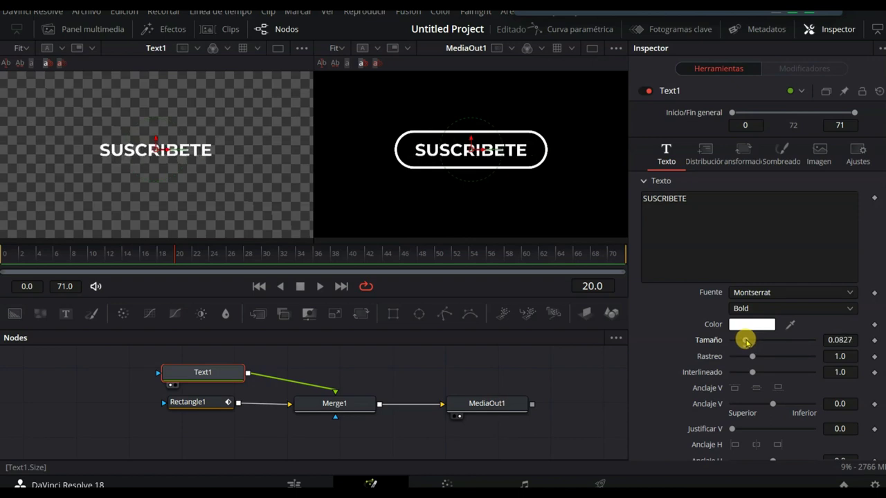
{"action": "scroll", "coordinate": [761, 311], "scroll_direction": "down", "scroll_amount": 5}
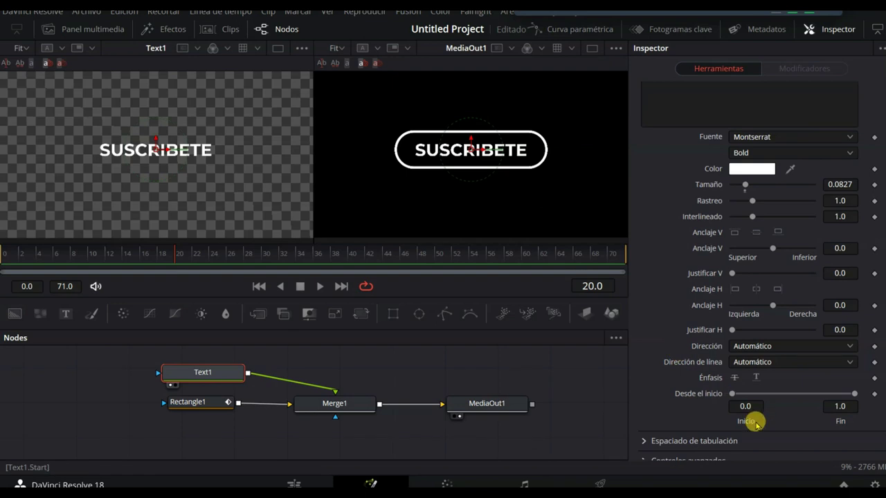
Keyframe the text's write-on end, testing hiding and revealing SUSCRIBETE, then scrub ahead to frame 60
{"action": "left_click", "coordinate": [874, 394]}
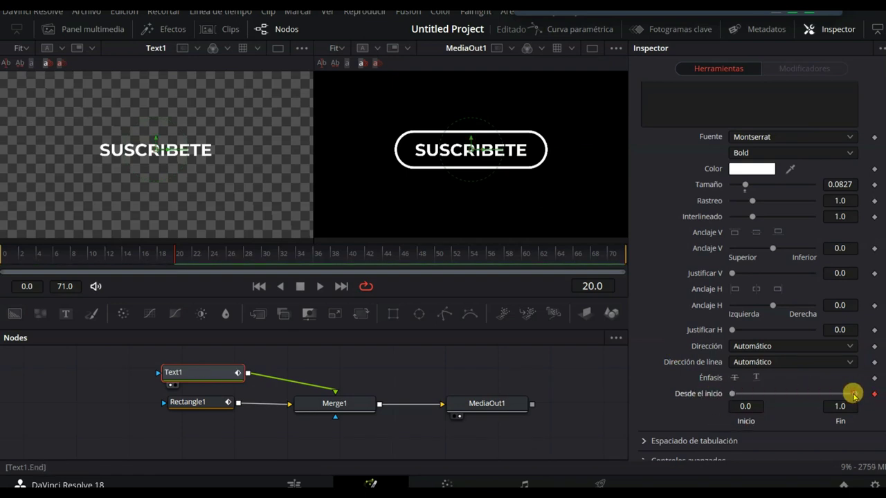
{"action": "left_click_drag", "start_coordinate": [853, 393], "coordinate": [716, 396]}
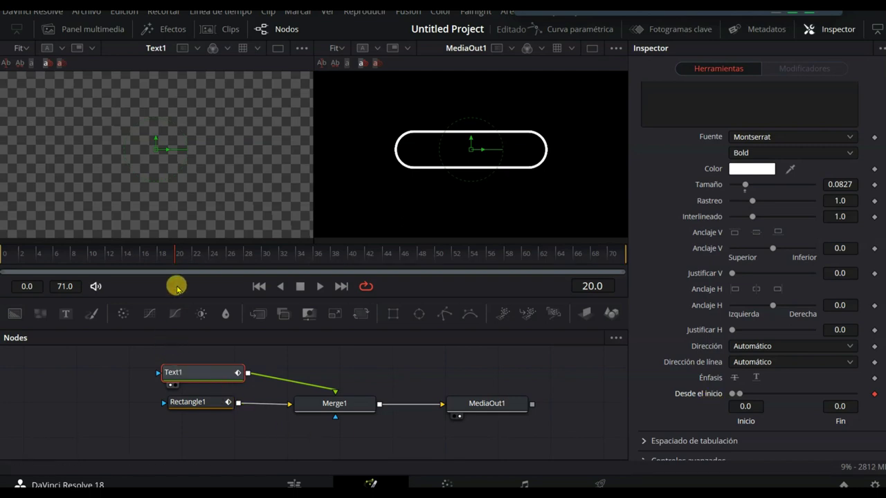
{"action": "left_click_drag", "start_coordinate": [187, 257], "coordinate": [217, 259]}
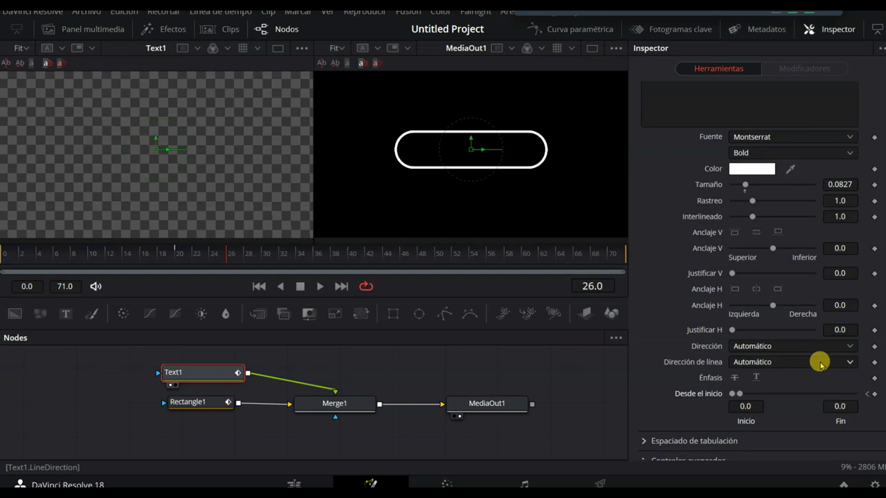
{"action": "left_click_drag", "start_coordinate": [737, 394], "coordinate": [854, 394]}
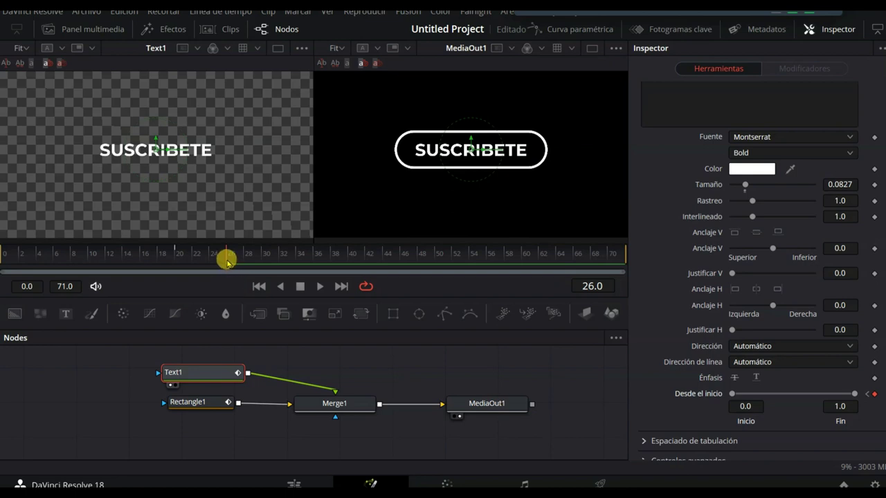
{"action": "left_click_drag", "start_coordinate": [224, 262], "coordinate": [518, 261]}
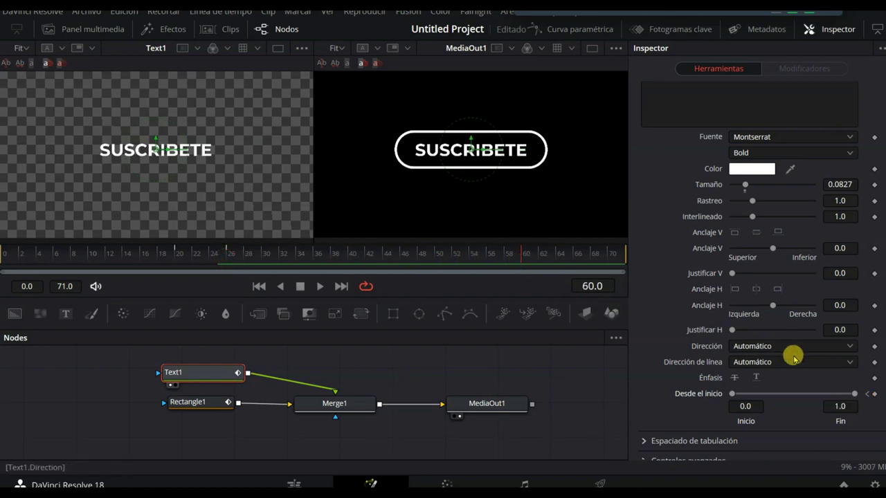
Keyframe Write On Start at frame 60 and at 1.0 on frame 66
{"action": "left_click", "coordinate": [873, 394]}
{"action": "left_click_drag", "start_coordinate": [521, 256], "coordinate": [559, 261]}
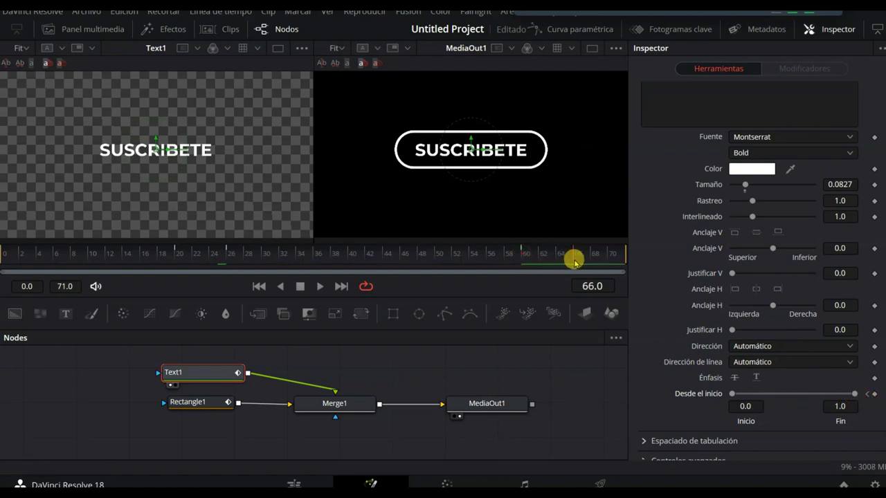
{"action": "left_click_drag", "start_coordinate": [731, 393], "coordinate": [852, 393]}
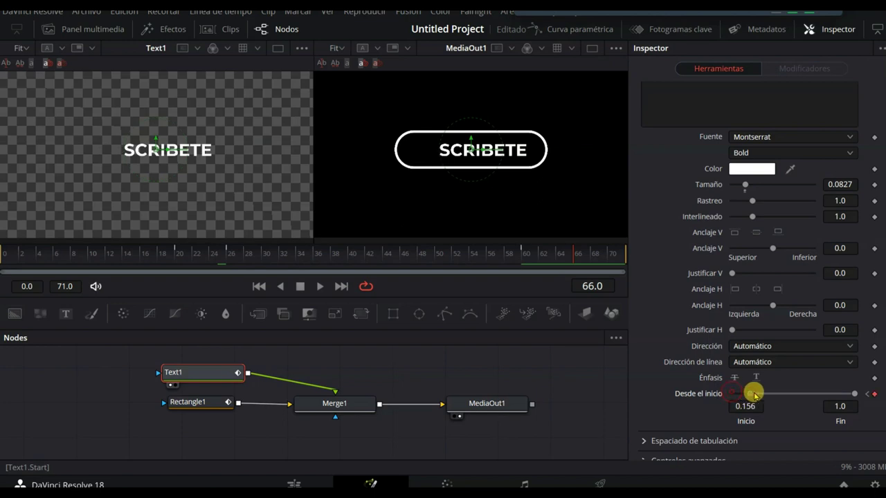
{"action": "left_click", "coordinate": [874, 395]}
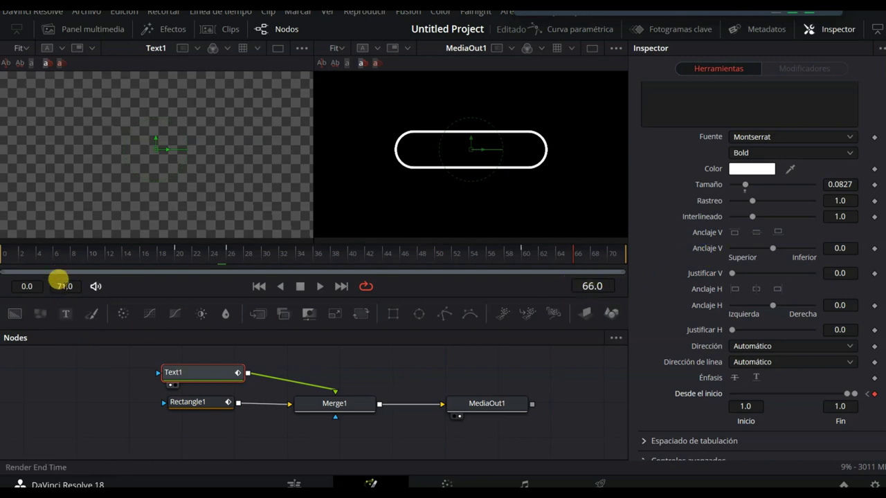
On the Edit page, extend the Fusion Composition clip by 19 frames so it runs to frame 94
{"action": "left_click", "coordinate": [295, 483]}
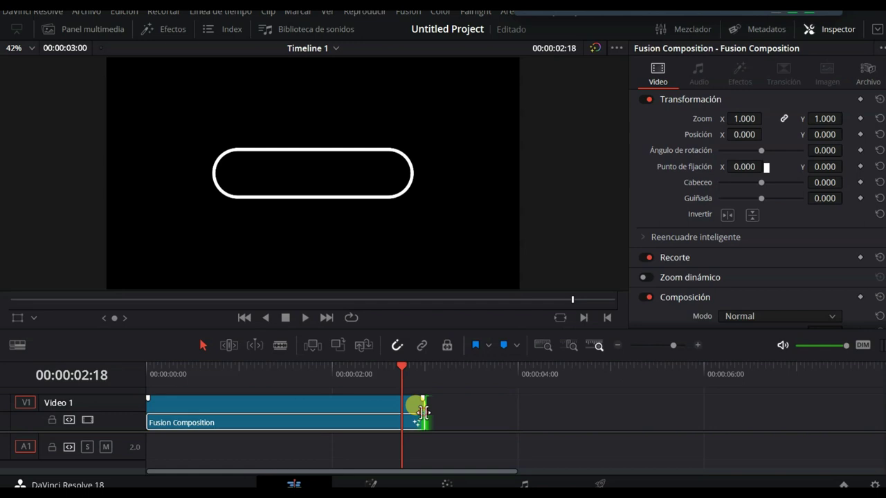
{"action": "left_click_drag", "start_coordinate": [422, 413], "coordinate": [512, 417]}
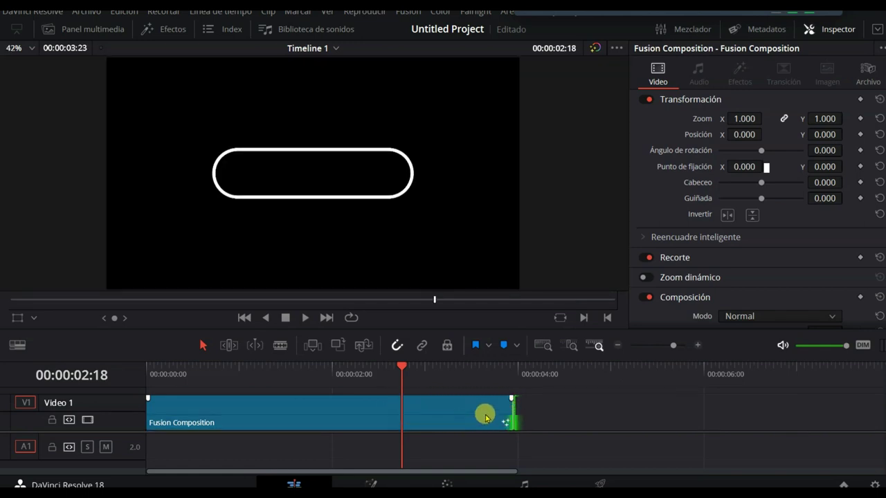
{"action": "left_click", "coordinate": [372, 483]}
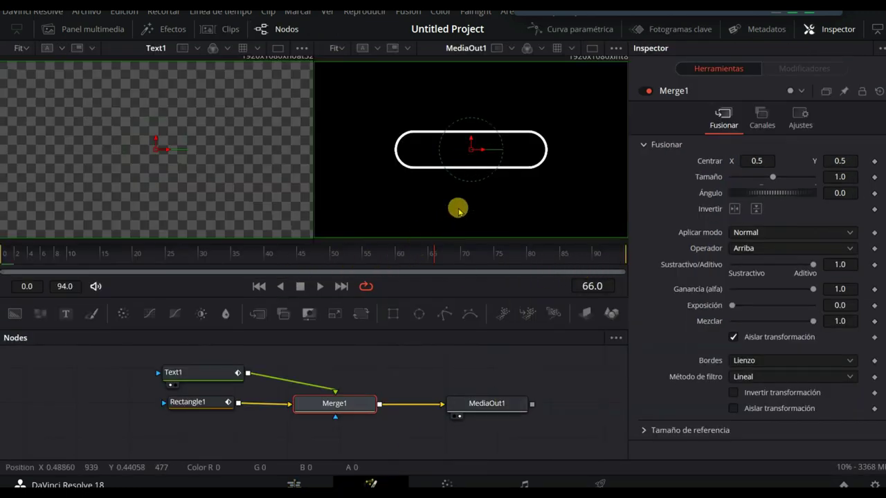
Scrub past frame 66 to confirm SUSCRIBETE is fully erased, then select the Text1 node
{"action": "left_click_drag", "start_coordinate": [432, 260], "coordinate": [447, 262]}
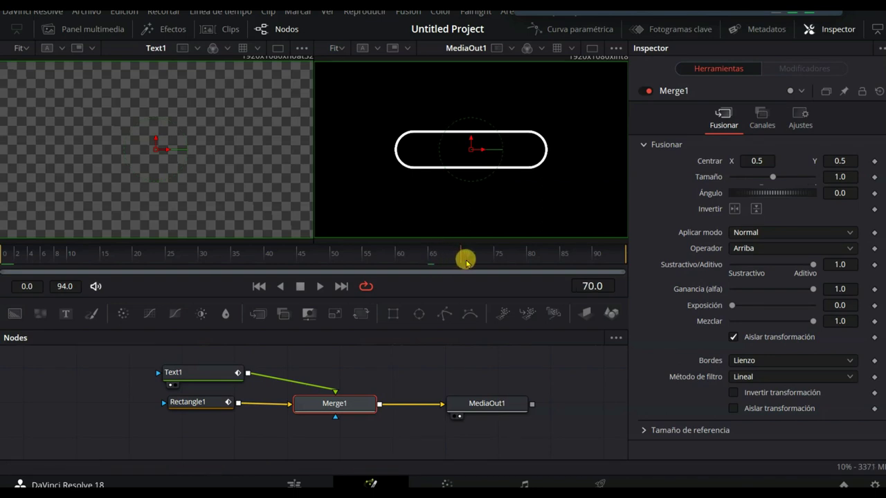
{"action": "left_click", "coordinate": [202, 371]}
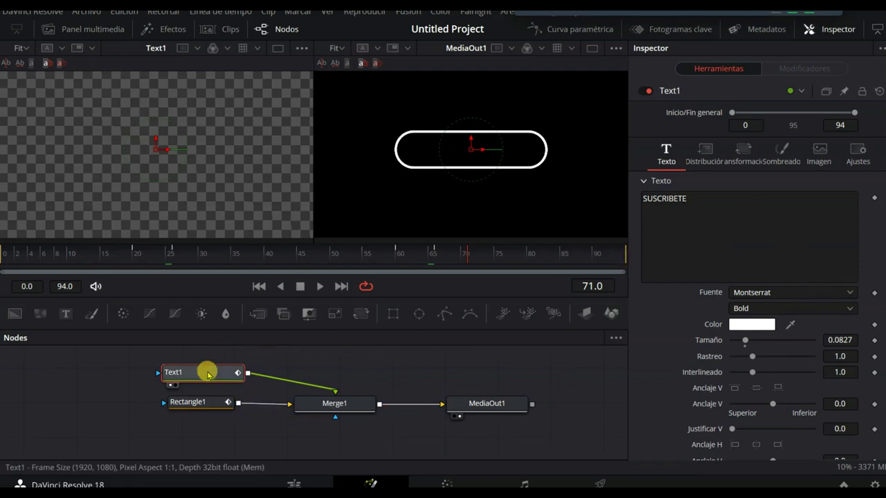
Keyframe Rectangle1's Border Width, Write Length, Width and Height at frame 71
{"action": "left_click", "coordinate": [196, 402]}
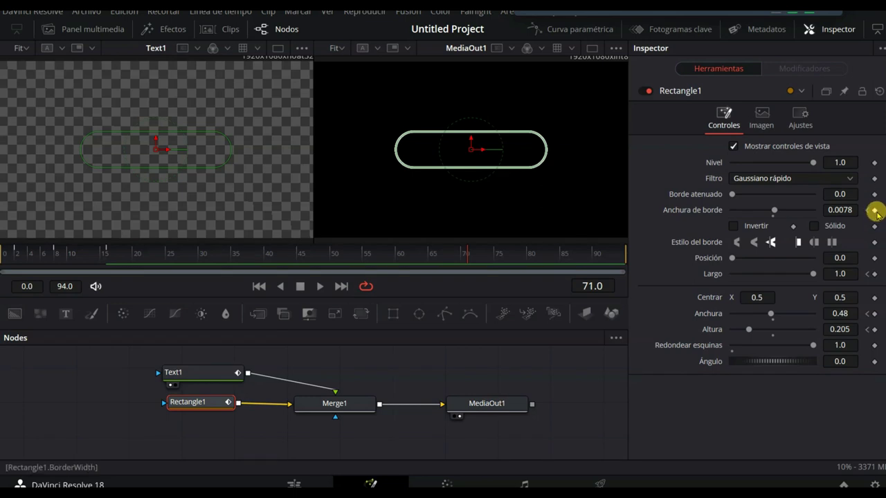
{"action": "left_click", "coordinate": [874, 210]}
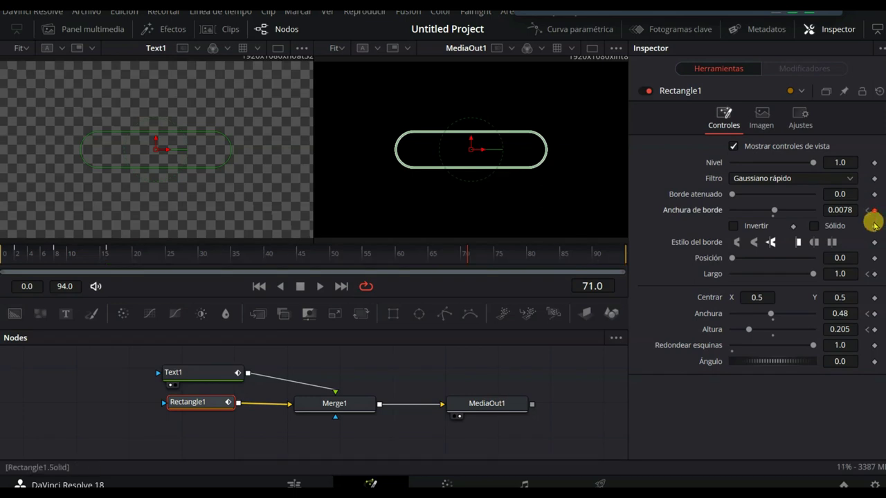
{"action": "left_click", "coordinate": [874, 274]}
{"action": "left_click", "coordinate": [874, 314]}
{"action": "left_click", "coordinate": [873, 330]}
{"action": "left_click_drag", "start_coordinate": [464, 257], "coordinate": [496, 260]}
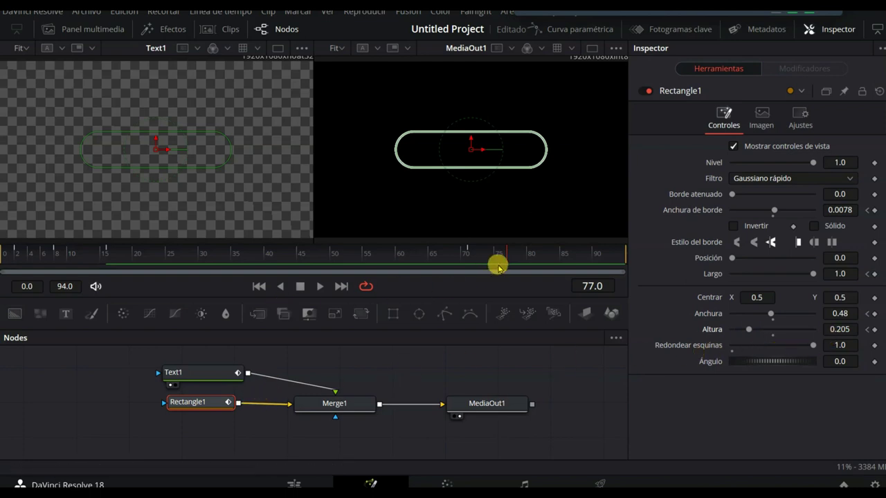
Add Rectangle1 width and height keyframes at frame 77 and review the opening frames
{"action": "left_click", "coordinate": [873, 330]}
{"action": "left_click", "coordinate": [874, 313]}
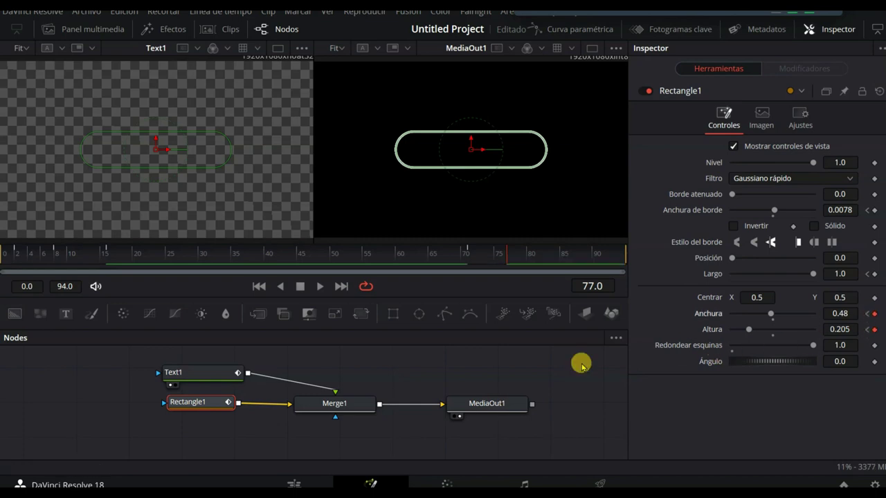
{"action": "left_click", "coordinate": [51, 251]}
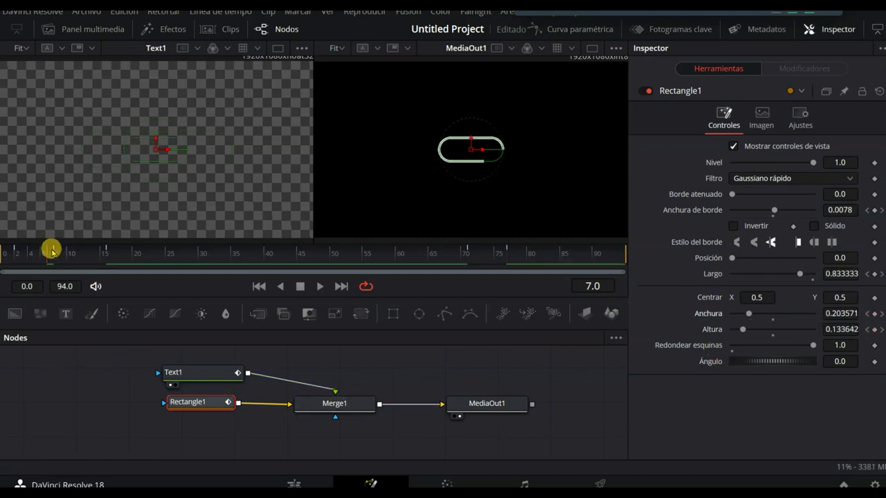
{"action": "mouse_move", "coordinate": [52, 250]}
{"action": "left_mouse_down"}
{"action": "mouse_move", "coordinate": [39, 270]}
{"action": "mouse_move", "coordinate": [13, 269]}
{"action": "left_mouse_up"}
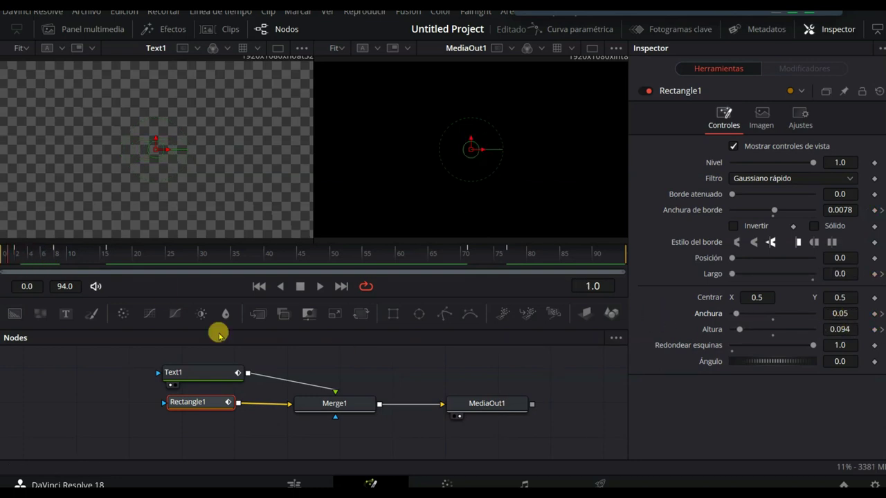
{"action": "left_click", "coordinate": [21, 253]}
{"action": "left_click", "coordinate": [881, 313]}
At frame 77 set the rectangle Width to 0.05 and Height to 0.094
{"action": "left_click", "coordinate": [840, 314]}
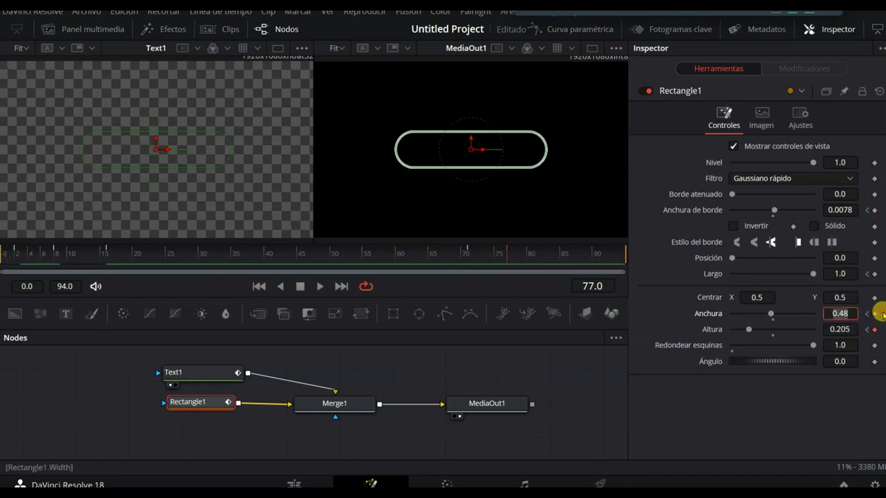
{"action": "type", "text": "0.05"}
{"action": "key", "text": "Return"}
{"action": "left_click", "coordinate": [839, 329]}
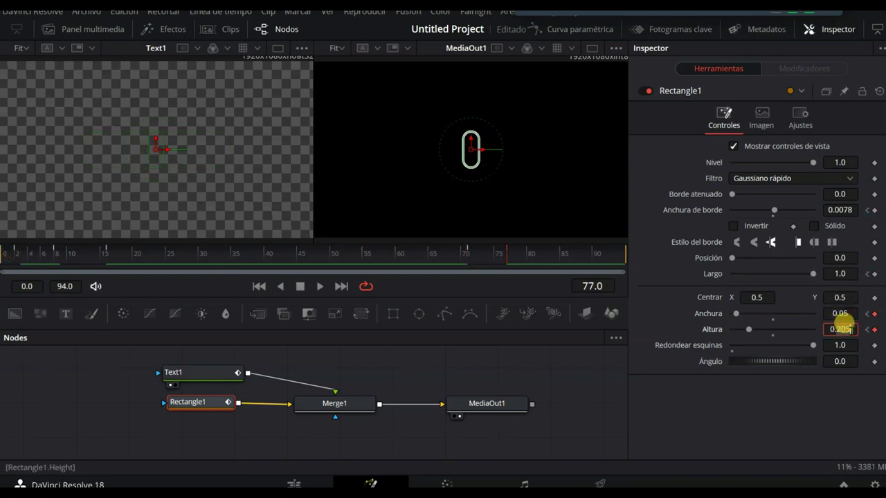
{"action": "type", "text": "0.94"}
{"action": "key", "text": "Return"}
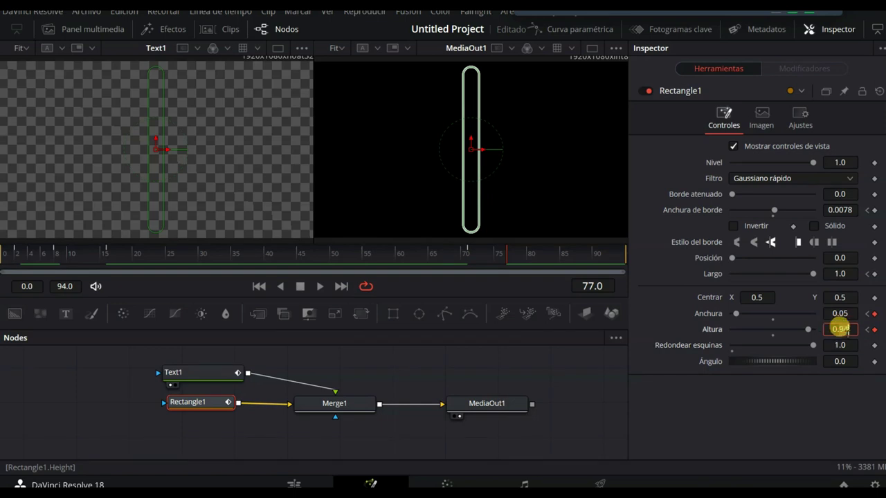
{"action": "key", "text": "Tab"}
Play back the pill collapsing into a ring, then hide the Inspector for the Spline editor
{"action": "left_click_drag", "start_coordinate": [505, 253], "coordinate": [547, 254]}
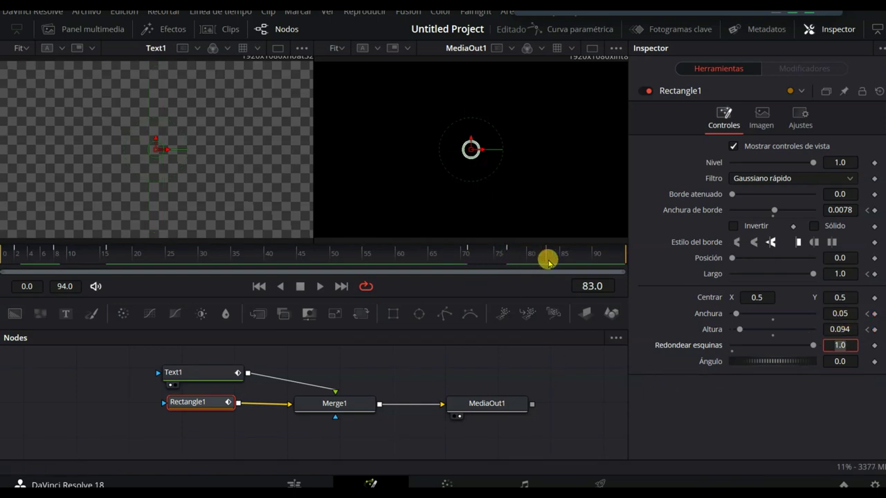
{"action": "left_click", "coordinate": [514, 257]}
{"action": "left_click", "coordinate": [548, 261]}
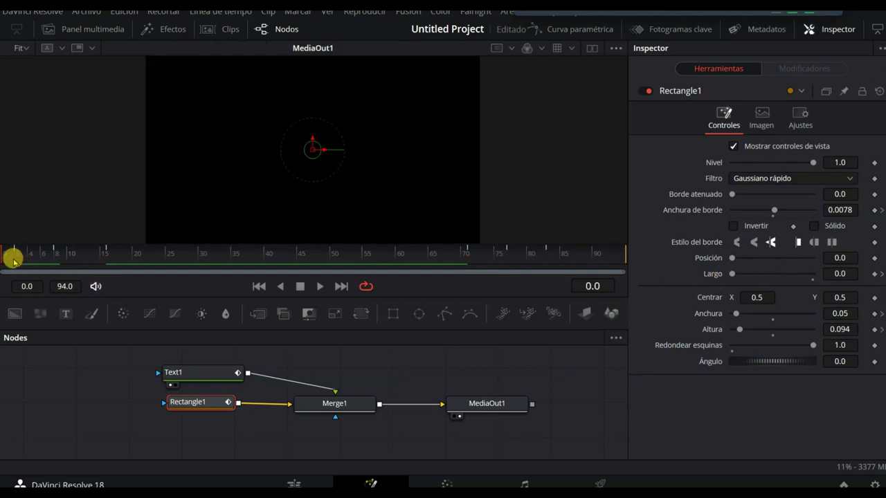
{"action": "left_click", "coordinate": [14, 261]}
{"action": "left_click", "coordinate": [317, 286]}
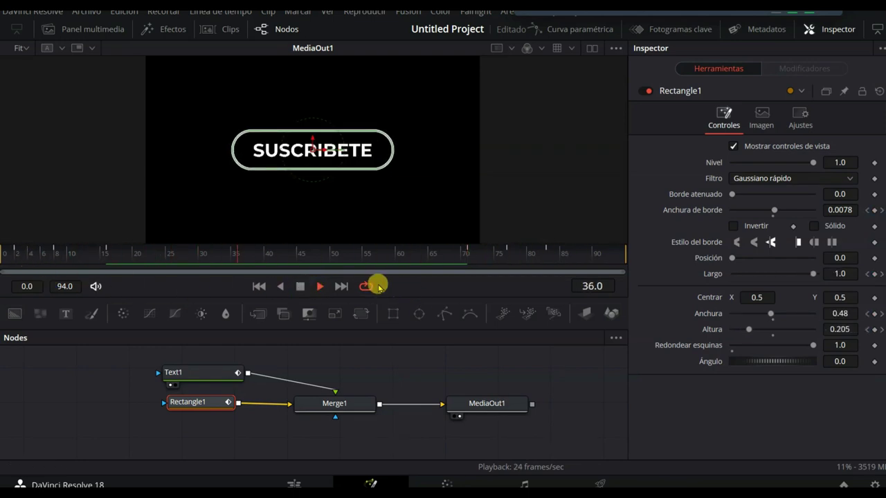
{"action": "left_click", "coordinate": [297, 287]}
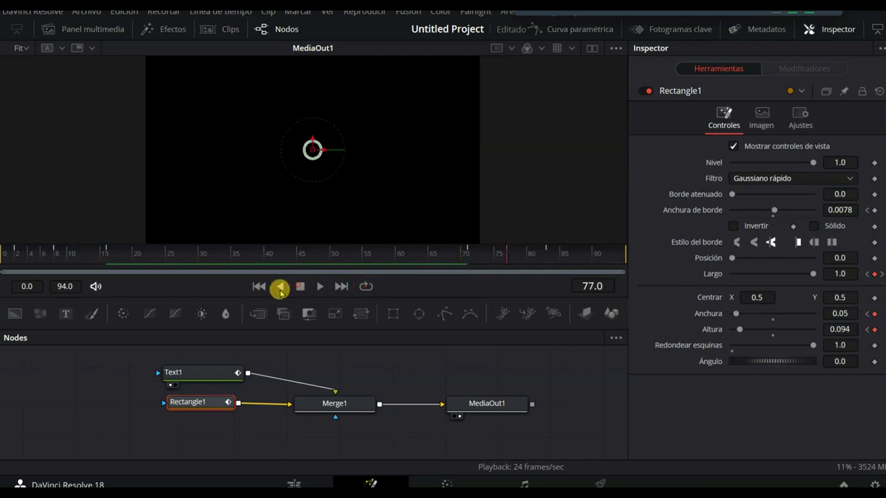
{"action": "key", "text": "End"}
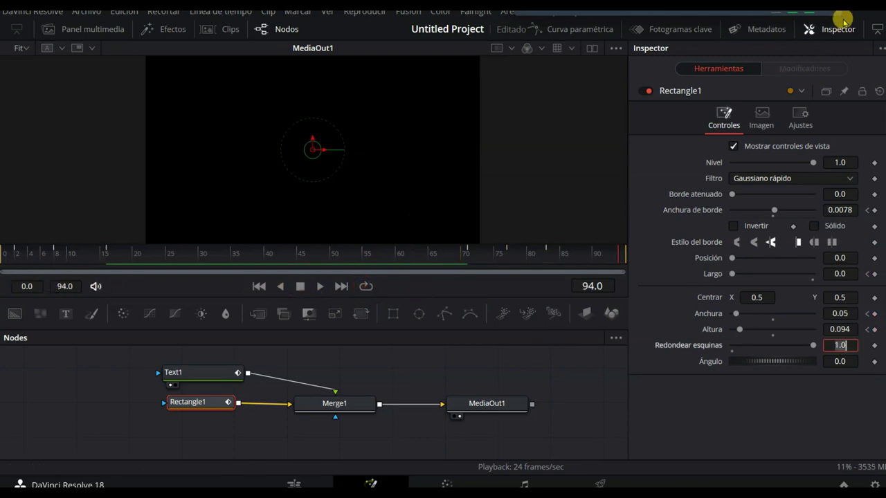
{"action": "left_click", "coordinate": [841, 22]}
{"action": "left_click", "coordinate": [574, 29]}
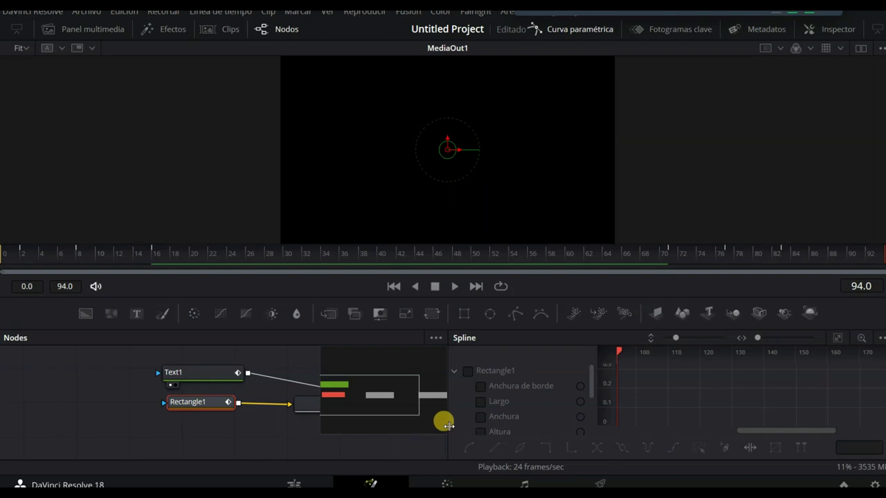
Enlarge the Spline editor and show only Rectangle1's curves across their full value range
{"action": "left_click_drag", "start_coordinate": [443, 419], "coordinate": [235, 421]}
{"action": "left_click", "coordinate": [257, 371]}
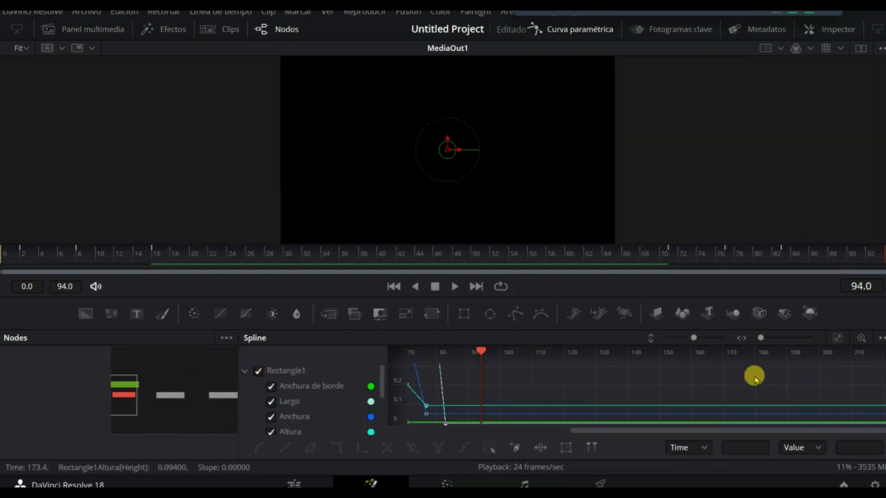
{"action": "left_click_drag", "start_coordinate": [551, 299], "coordinate": [550, 220]}
{"action": "left_click", "coordinate": [258, 367]}
{"action": "scroll", "coordinate": [634, 344], "scroll_direction": "down", "scroll_amount": 2}
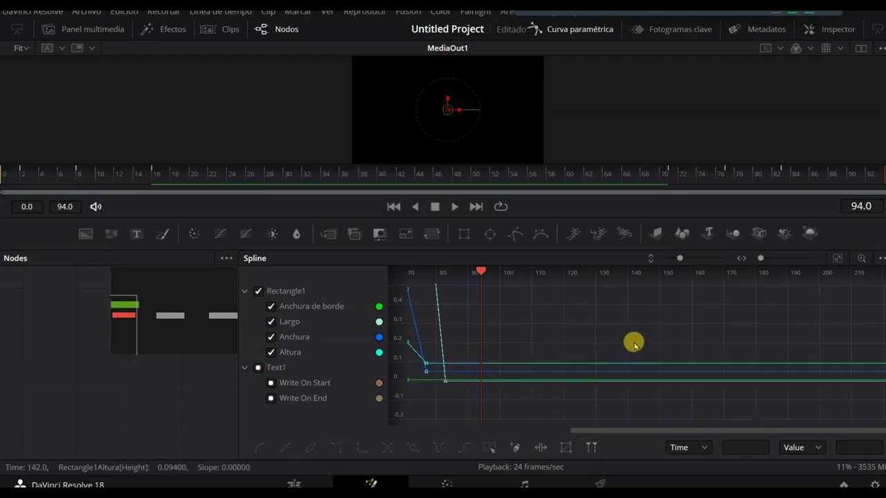
{"action": "left_click_drag", "start_coordinate": [679, 258], "coordinate": [667, 259]}
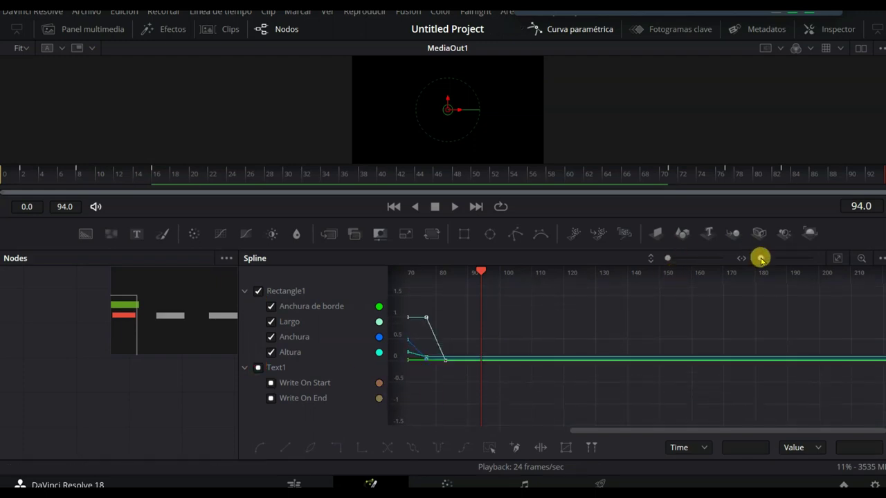
{"action": "left_click_drag", "start_coordinate": [760, 258], "coordinate": [765, 258]}
{"action": "left_click_drag", "start_coordinate": [731, 431], "coordinate": [493, 431]}
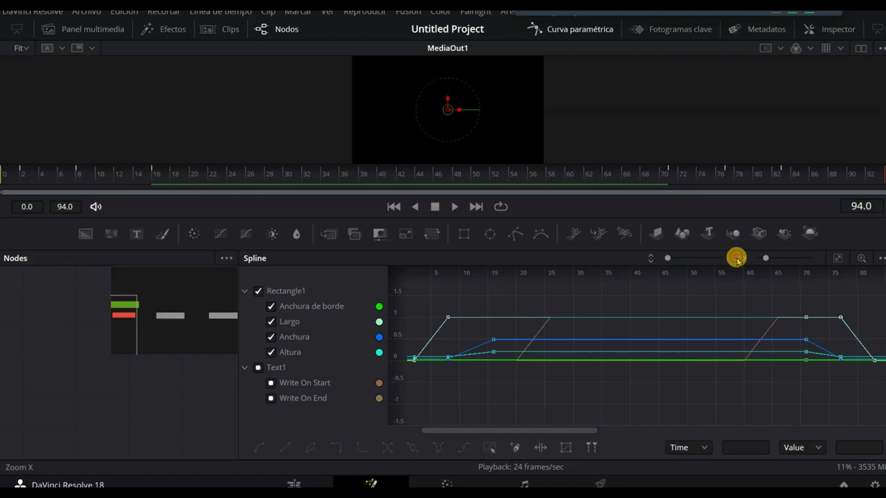
{"action": "left_click_drag", "start_coordinate": [764, 258], "coordinate": [763, 258]}
{"action": "left_click", "coordinate": [257, 367]}
Smooth all Rectangle1 keyframes into eased curves and play the animation from the start
{"action": "left_click_drag", "start_coordinate": [430, 290], "coordinate": [858, 387]}
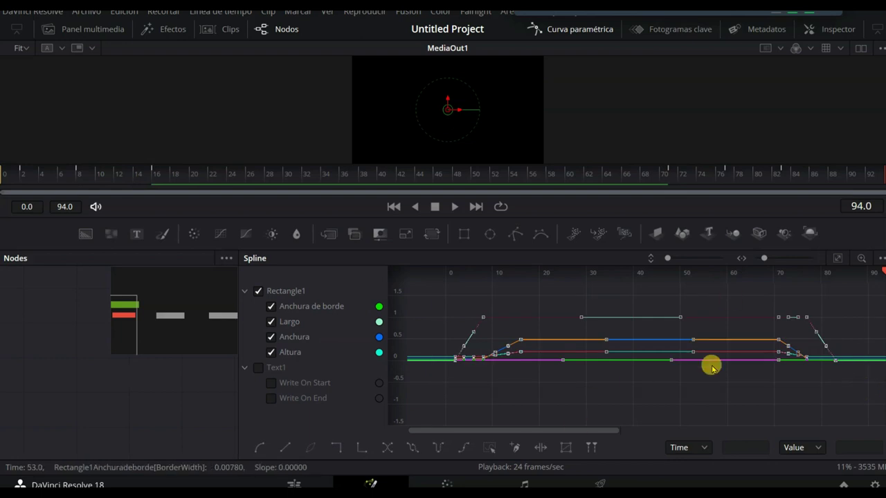
{"action": "left_click", "coordinate": [256, 450]}
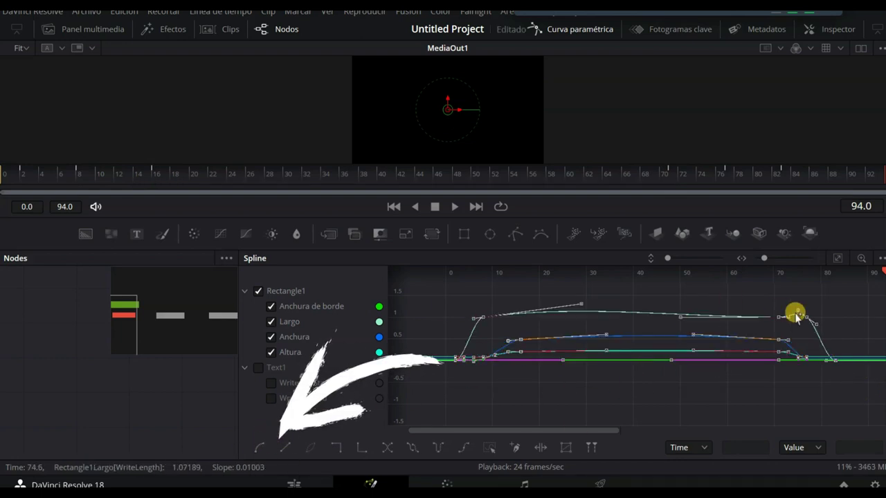
{"action": "left_click_drag", "start_coordinate": [509, 213], "coordinate": [517, 327]}
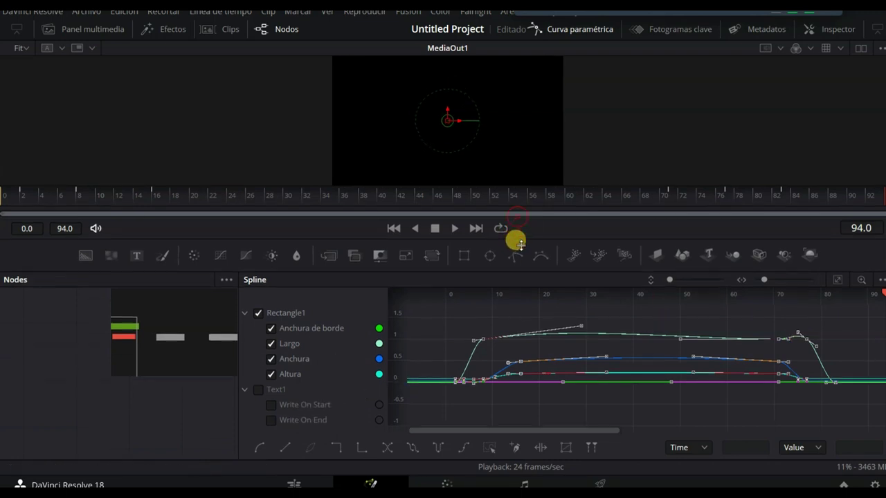
{"action": "left_click", "coordinate": [393, 320]}
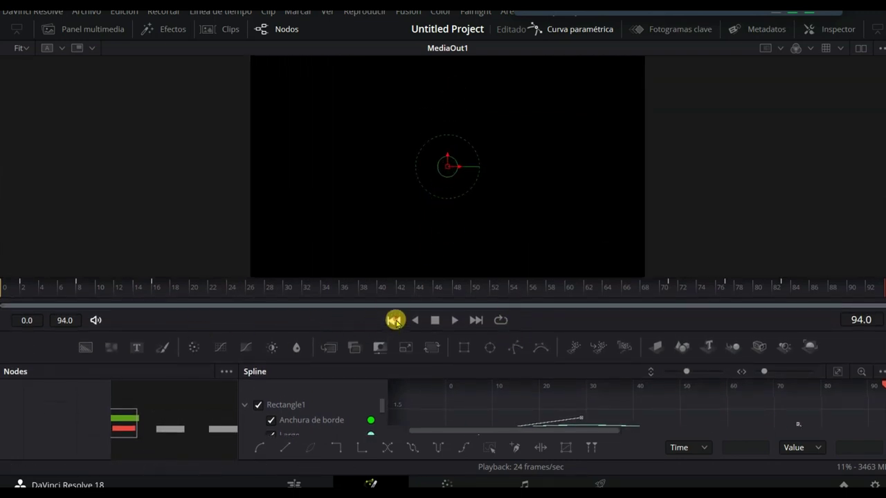
{"action": "left_click", "coordinate": [454, 320]}
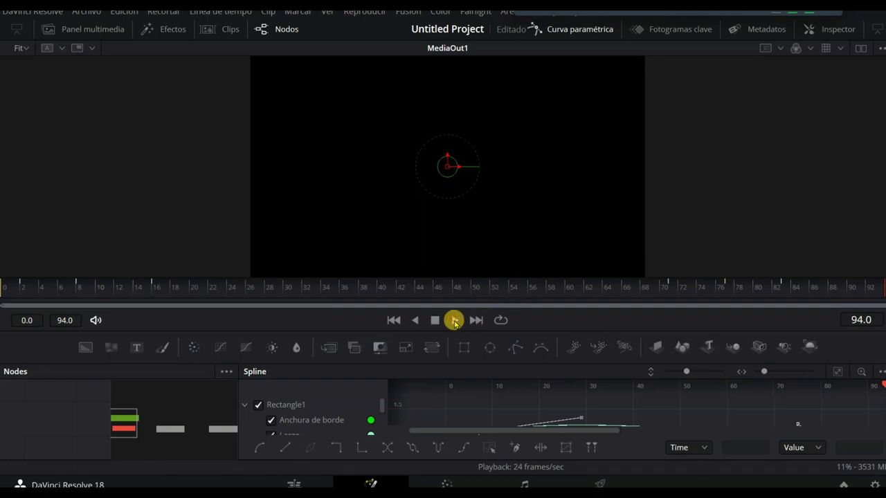
{"action": "key", "text": "shift+4"}
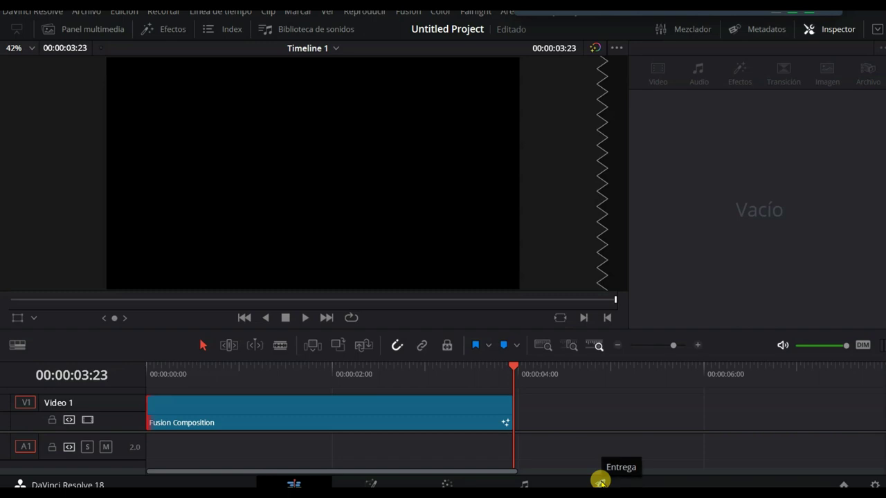
On the Deliver page, name the render suscripcion and set its location to the Videos folder
{"action": "left_click", "coordinate": [600, 483]}
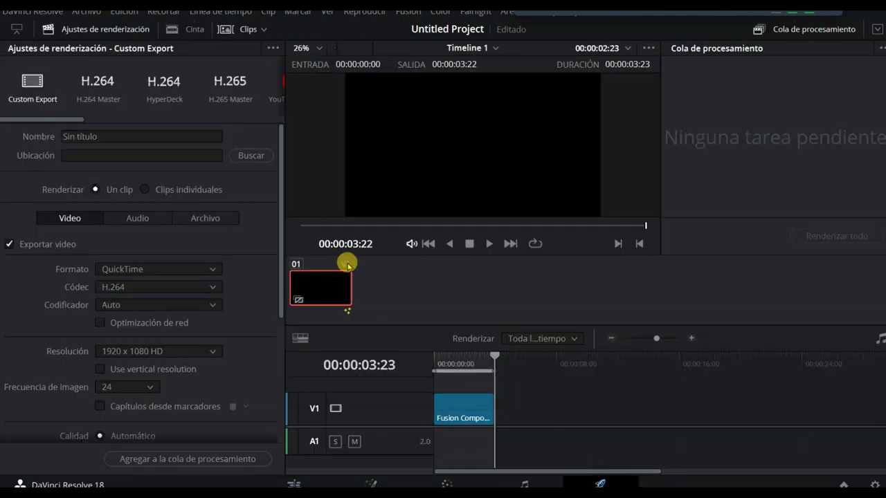
{"action": "left_click", "coordinate": [90, 137]}
{"action": "type", "text": "suscripcion"}
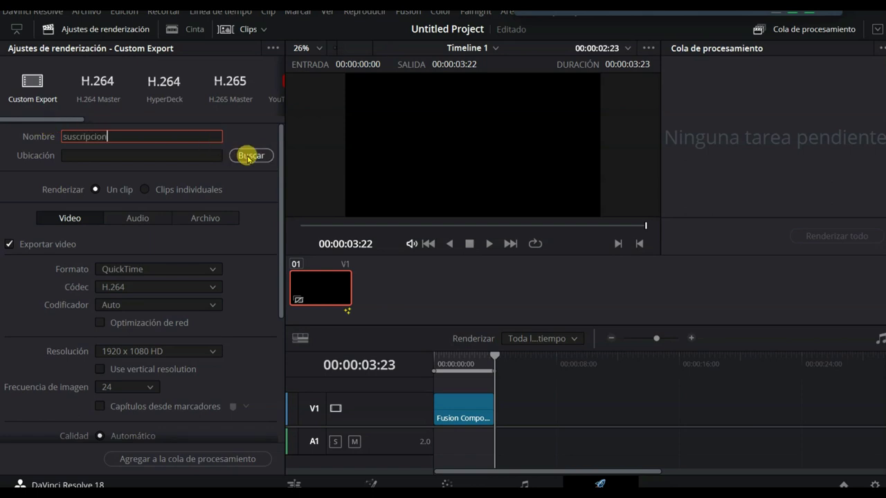
{"action": "left_click", "coordinate": [249, 155]}
{"action": "scroll", "coordinate": [75, 173], "scroll_direction": "up", "scroll_amount": 2}
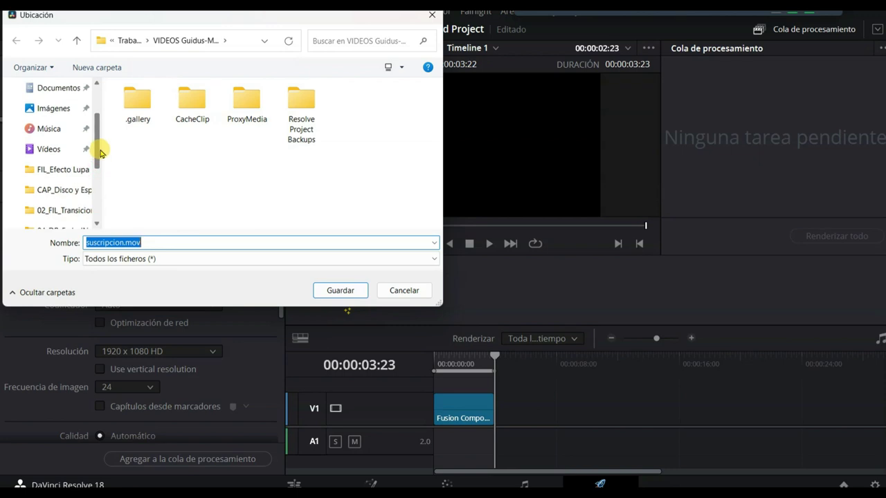
{"action": "left_click", "coordinate": [50, 148]}
{"action": "scroll", "coordinate": [437, 154], "scroll_direction": "down", "scroll_amount": 5}
{"action": "left_click_drag", "start_coordinate": [437, 153], "coordinate": [433, 199]}
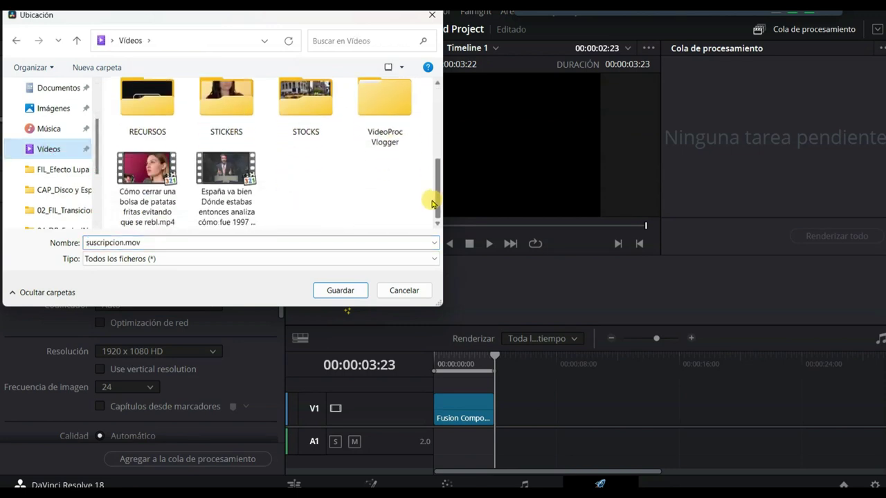
{"action": "left_click", "coordinate": [339, 290]}
{"action": "left_click", "coordinate": [118, 135]}
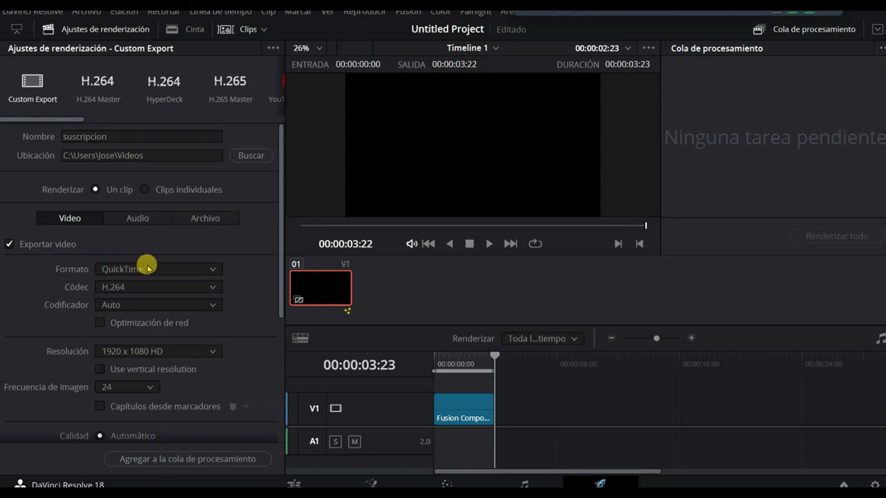
Set codec GoPro CineForm, type RGB 16-bit, enable Export Alpha, and add the job to the queue
{"action": "left_click", "coordinate": [211, 290]}
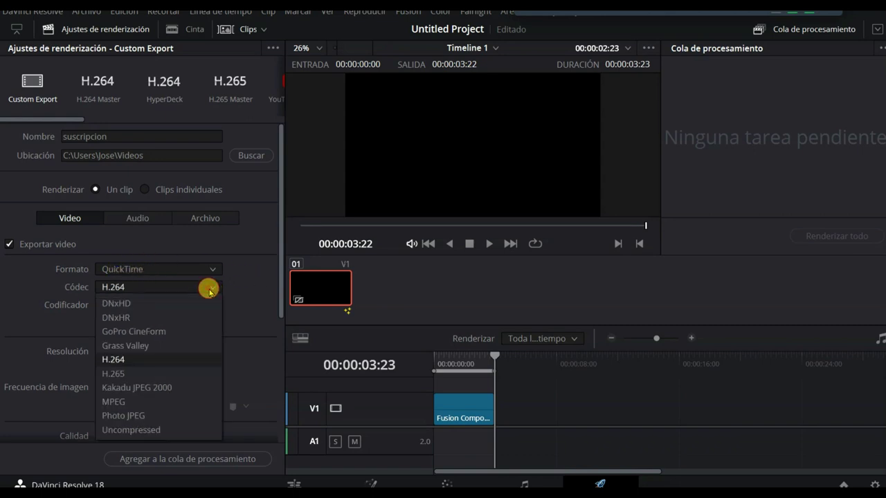
{"action": "left_click", "coordinate": [139, 333]}
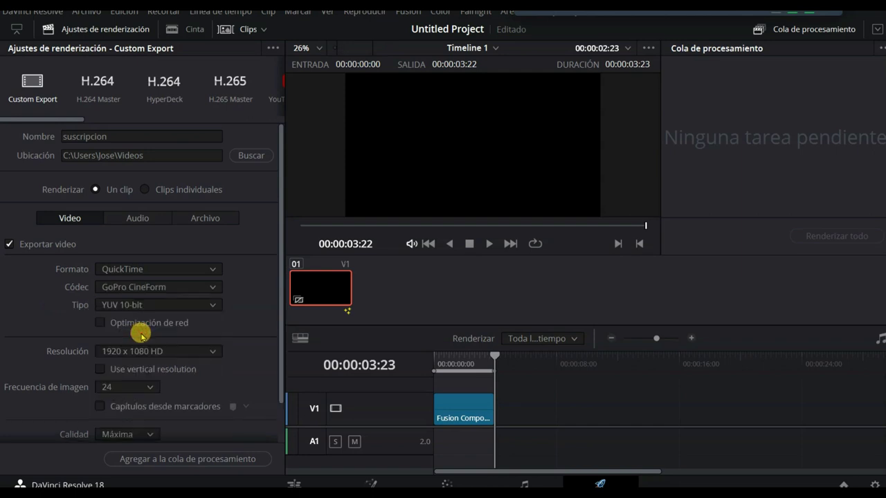
{"action": "left_click", "coordinate": [210, 306]}
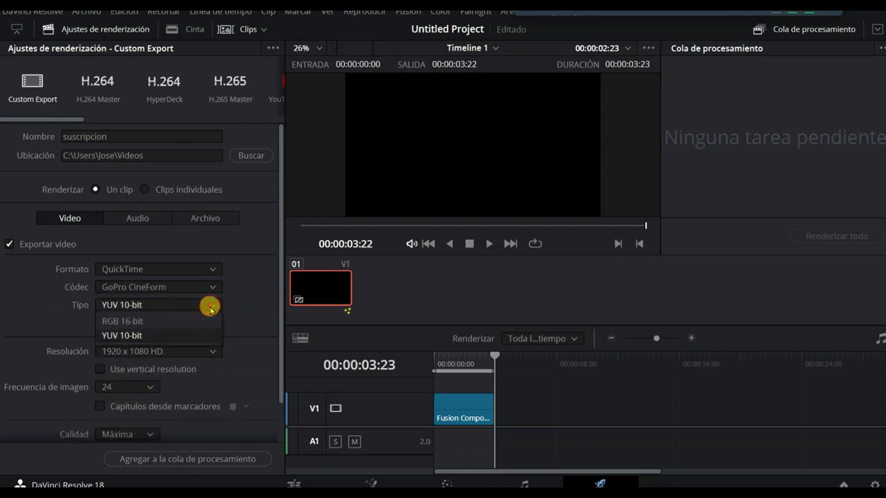
{"action": "left_click", "coordinate": [130, 321]}
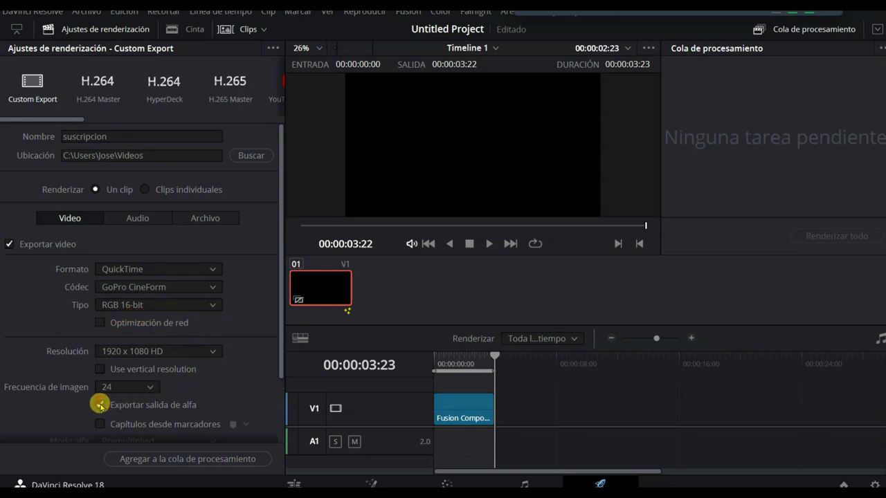
{"action": "left_click_drag", "start_coordinate": [279, 340], "coordinate": [275, 402]}
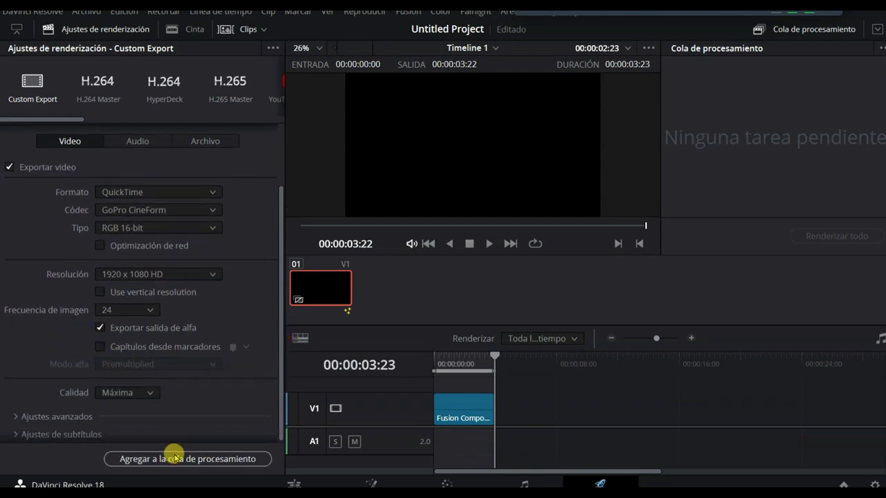
{"action": "left_click", "coordinate": [180, 460]}
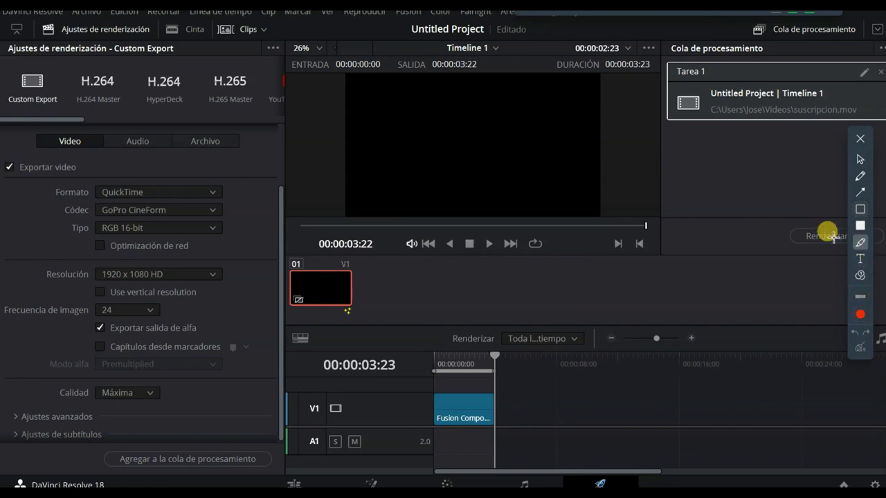
{"action": "left_click", "coordinate": [860, 193]}
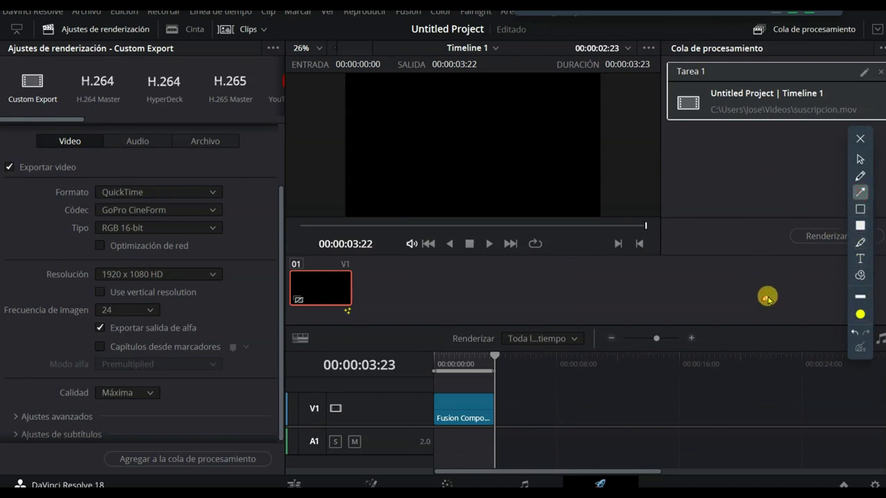
{"action": "left_click_drag", "start_coordinate": [761, 300], "coordinate": [819, 257]}
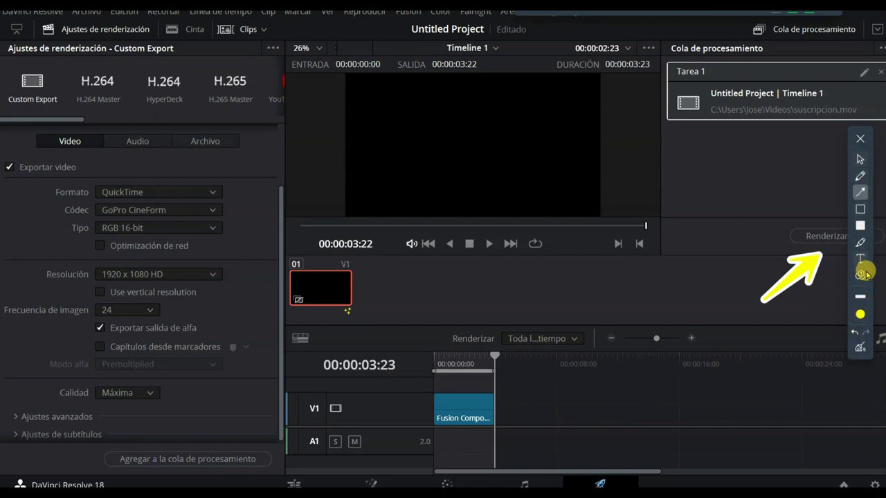
{"action": "left_click", "coordinate": [858, 345]}
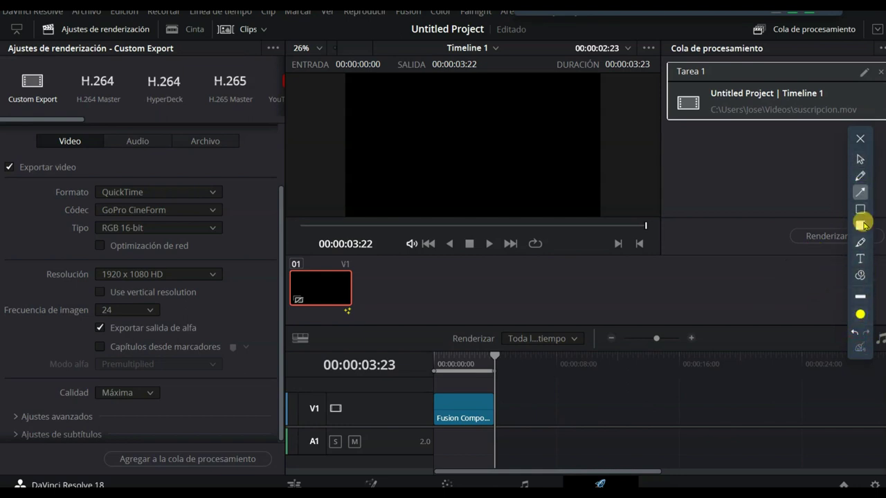
{"action": "left_click", "coordinate": [860, 139]}
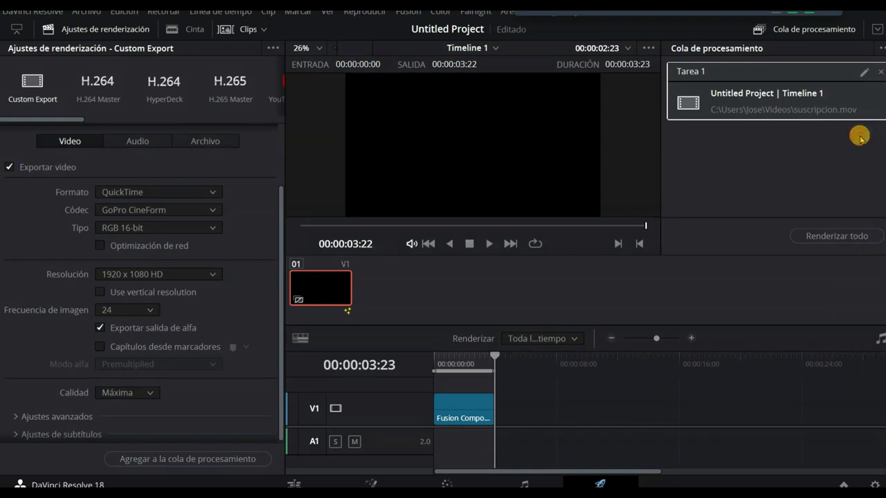
Render the queued suscripcion.mov job with Render All
{"action": "left_click", "coordinate": [838, 236]}
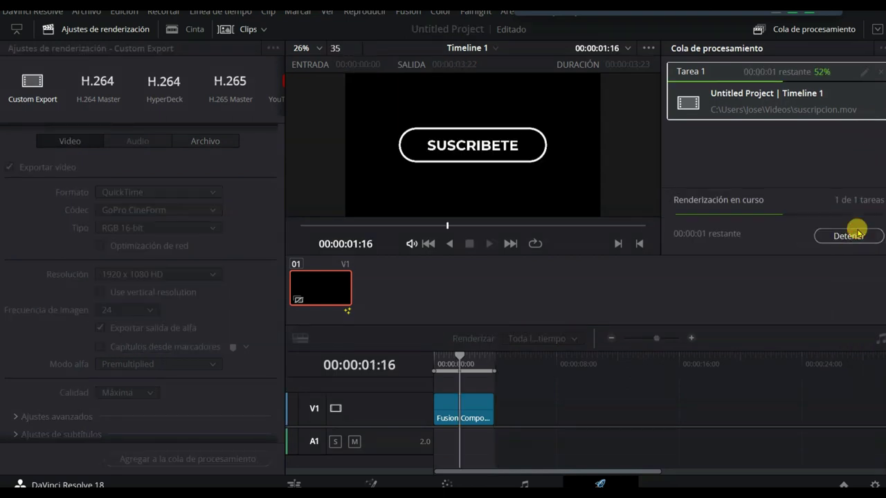